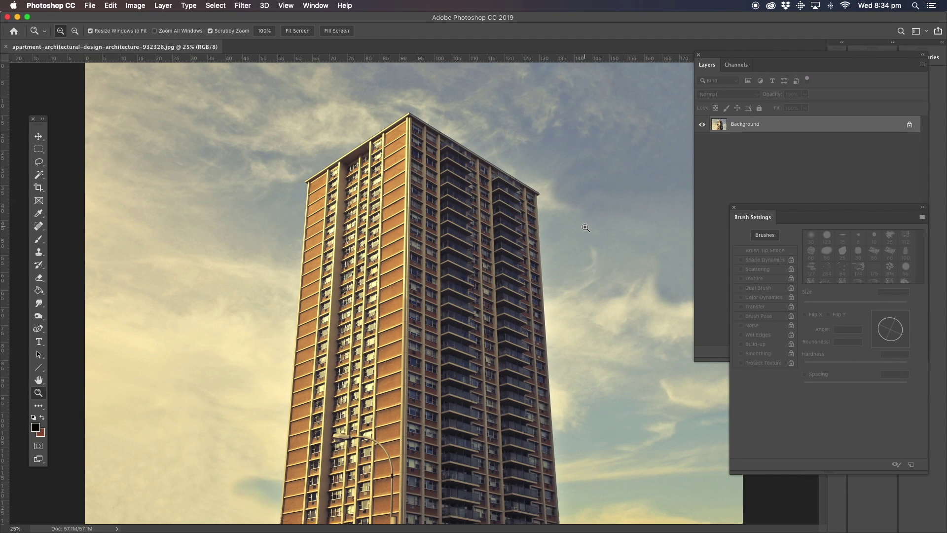
# Bring the Layers panel in front of the Brush Settings panel
pyautogui.click(733, 168)
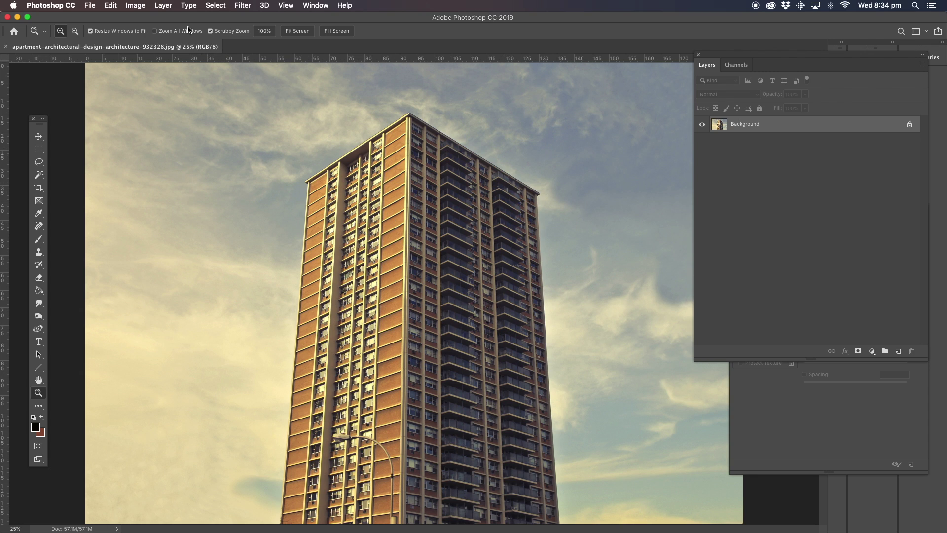
# Select the tower block with Select Subject and paste it onto a new Layer 1
pyautogui.click(218, 8)
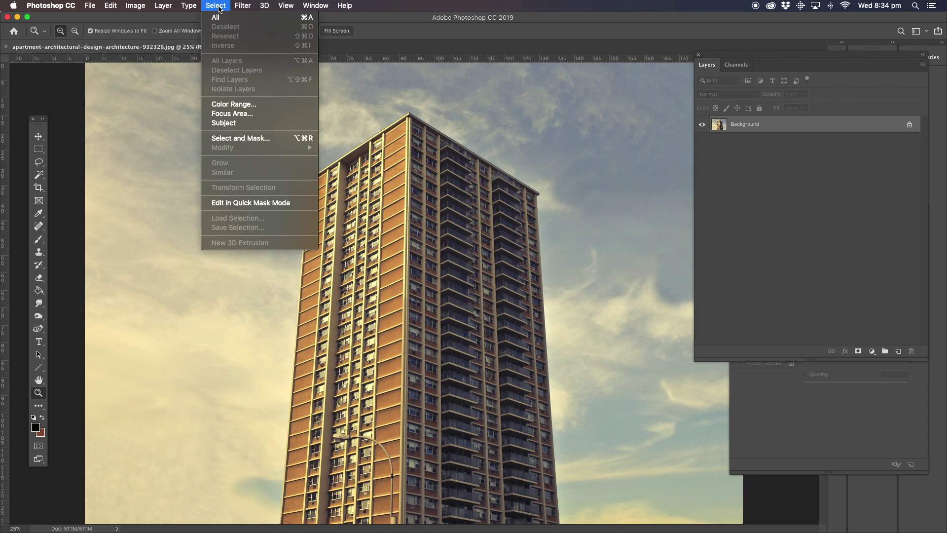
pyautogui.click(238, 124)
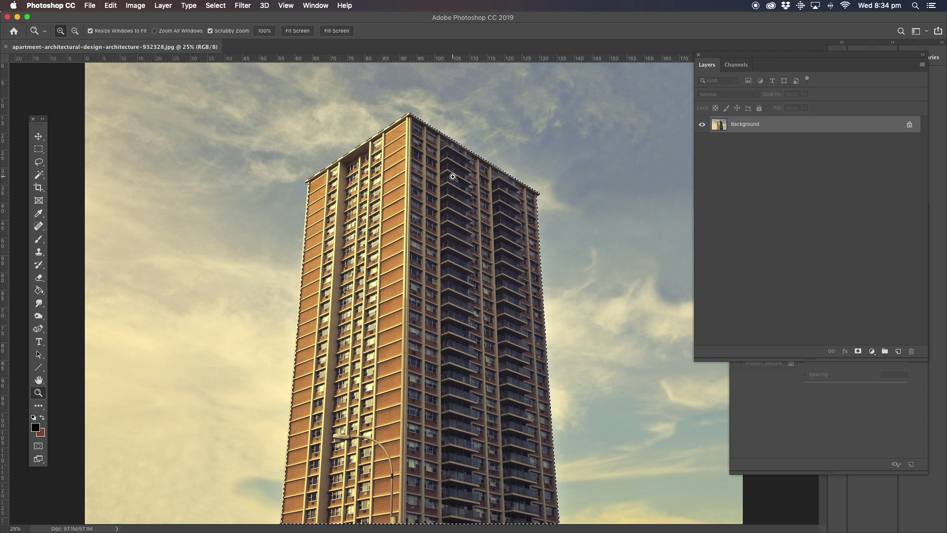
pyautogui.click(112, 9)
pyautogui.click(118, 77)
pyautogui.click(113, 7)
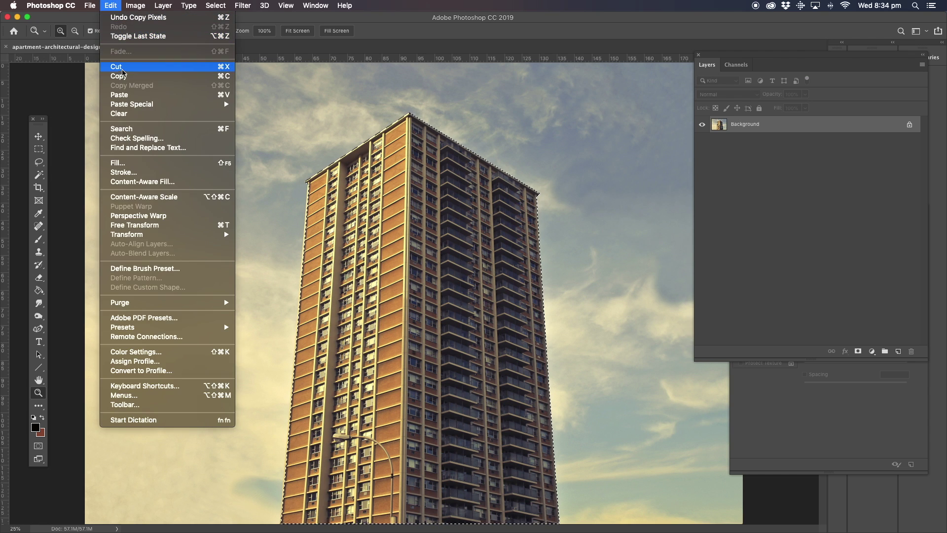
pyautogui.click(122, 95)
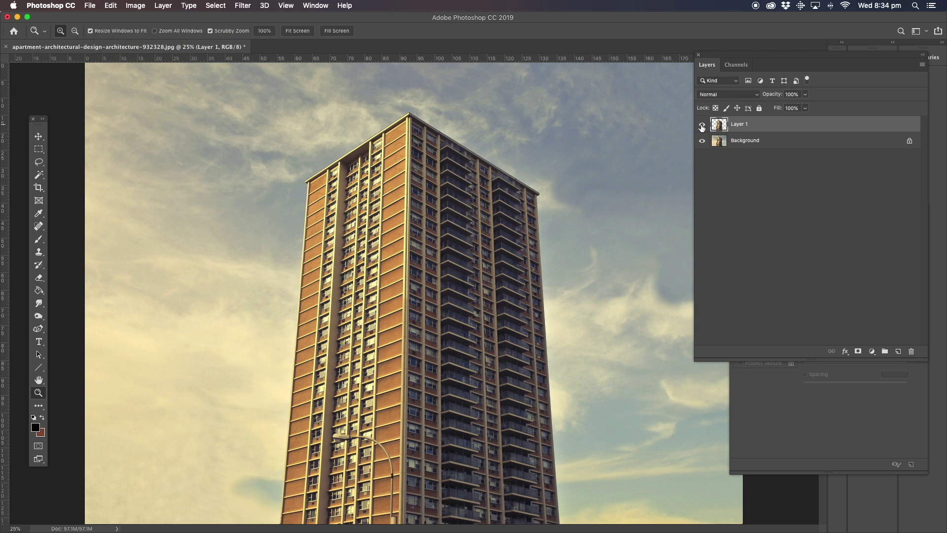
# Hide Layer 1 and make the Background layer the active layer
pyautogui.click(703, 141)
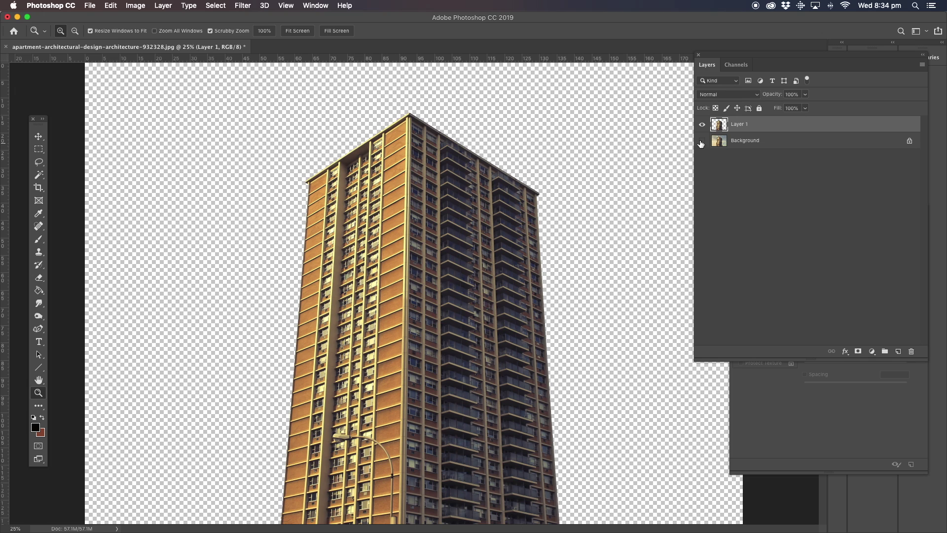
pyautogui.click(701, 142)
pyautogui.click(702, 125)
pyautogui.click(741, 143)
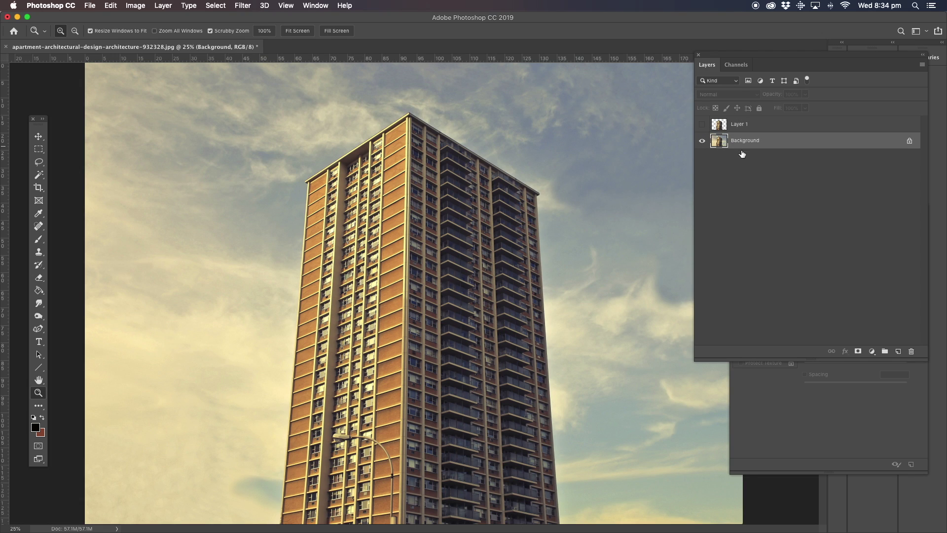
# Lasso around the tower block and Content-Aware fill it with sky, then deselect
pyautogui.click(39, 163)
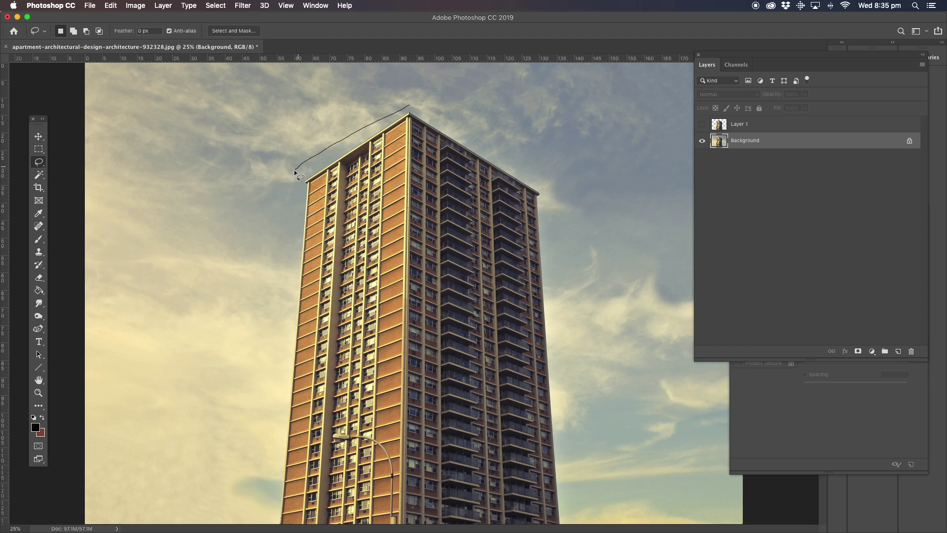
pyautogui.moveTo(258, 326)
pyautogui.mouseDown()
pyautogui.moveTo(254, 518)
pyautogui.moveTo(272, 528)
pyautogui.moveTo(593, 531)
pyautogui.moveTo(573, 435)
pyautogui.moveTo(579, 333)
pyautogui.moveTo(571, 260)
pyautogui.mouseUp()
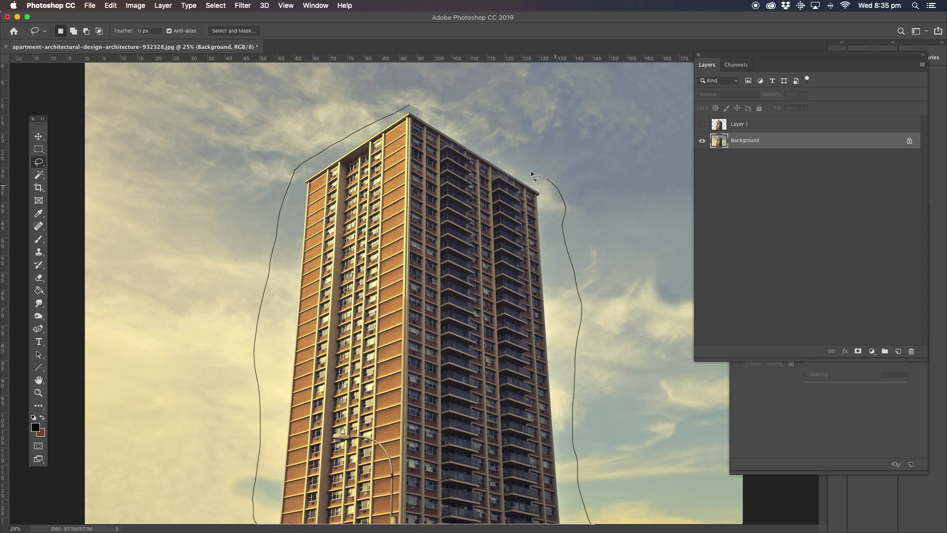
pyautogui.moveTo(389, 99); pyautogui.dragTo(391, 101)
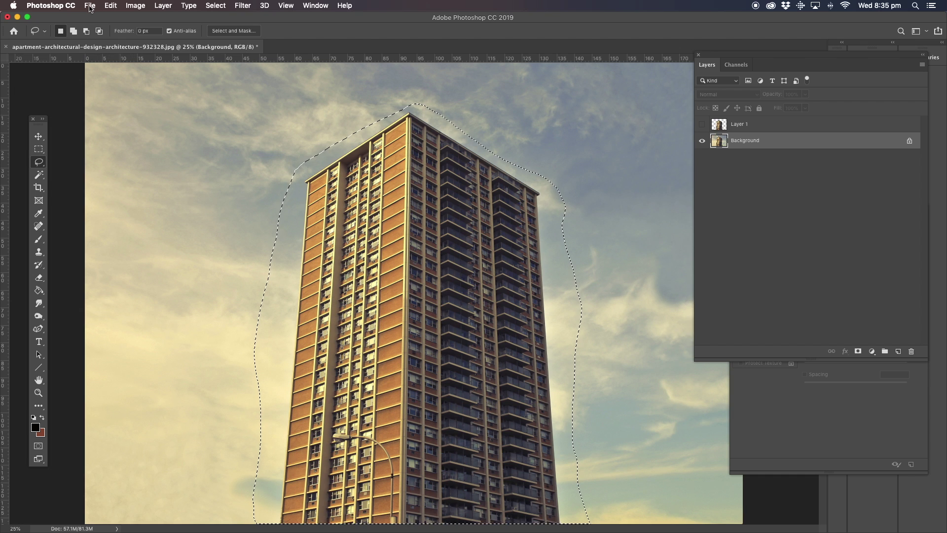
pyautogui.click(111, 6)
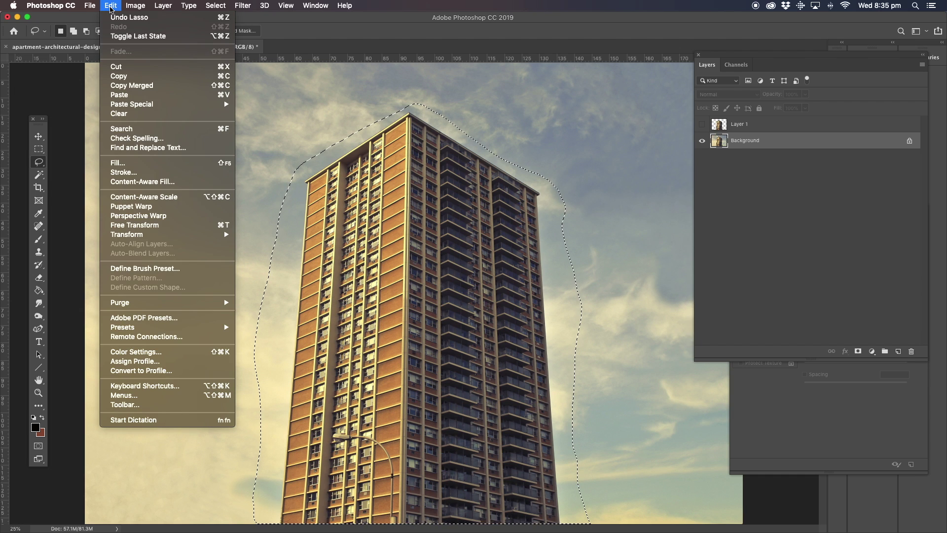
pyautogui.click(123, 158)
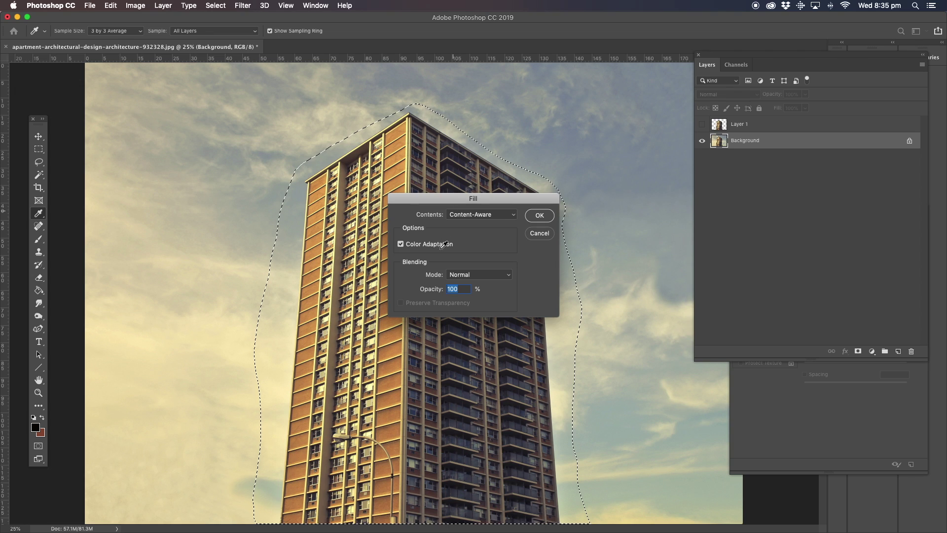
pyautogui.click(541, 219)
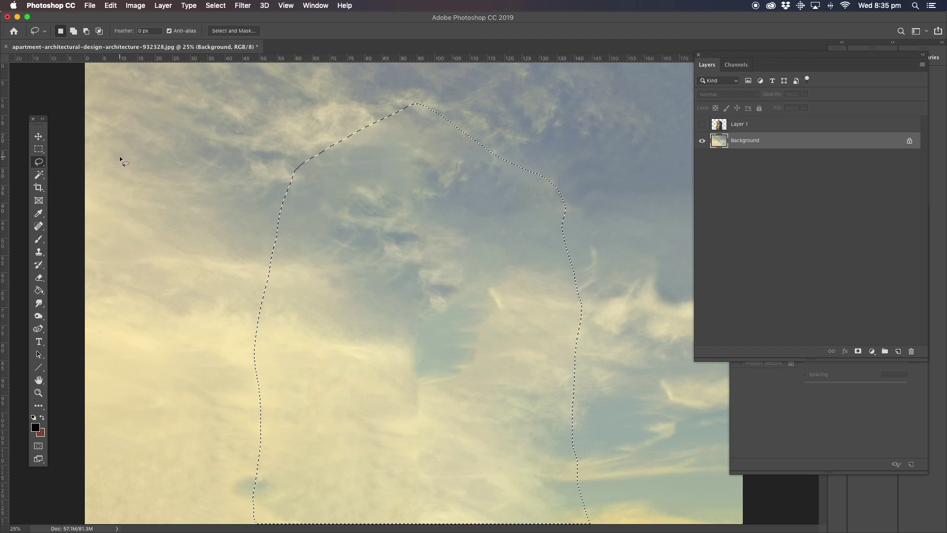
pyautogui.press('super+d')
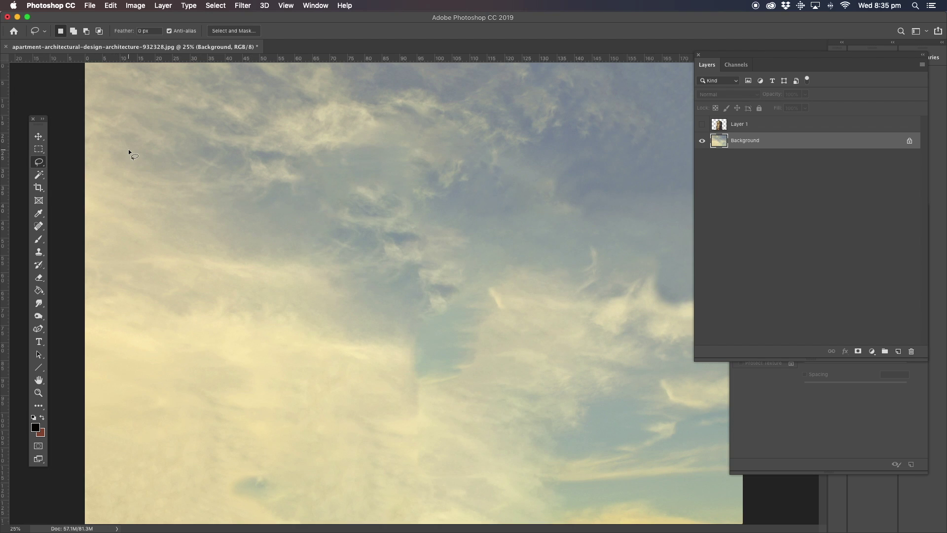
# Show and select Layer 1, then move the cut-out tower left over the sky
pyautogui.click(701, 124)
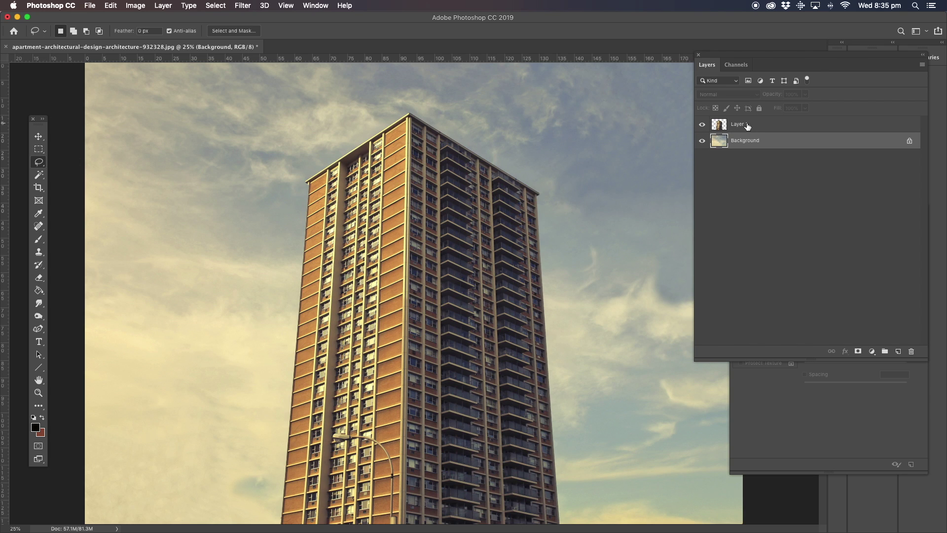
pyautogui.click(745, 127)
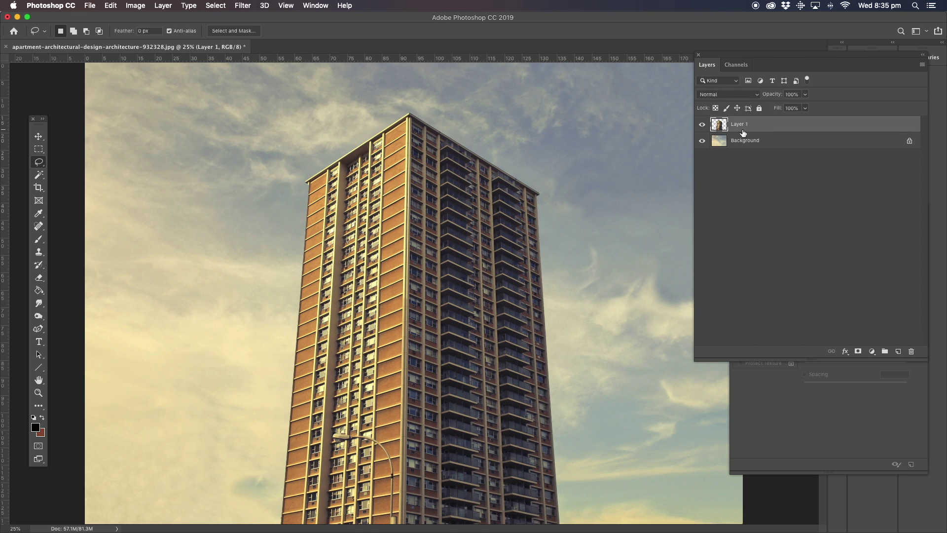
pyautogui.click(39, 136)
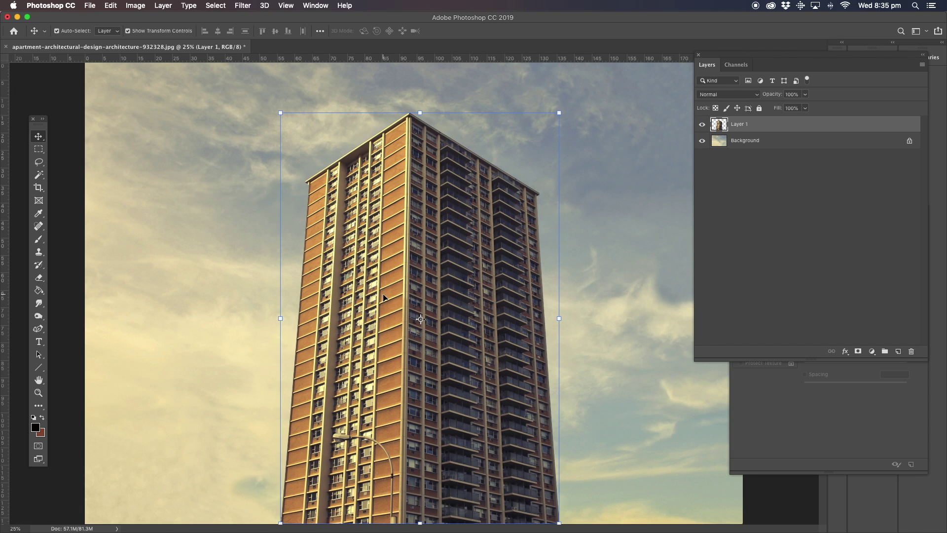
pyautogui.moveTo(385, 295); pyautogui.dragTo(240, 297)
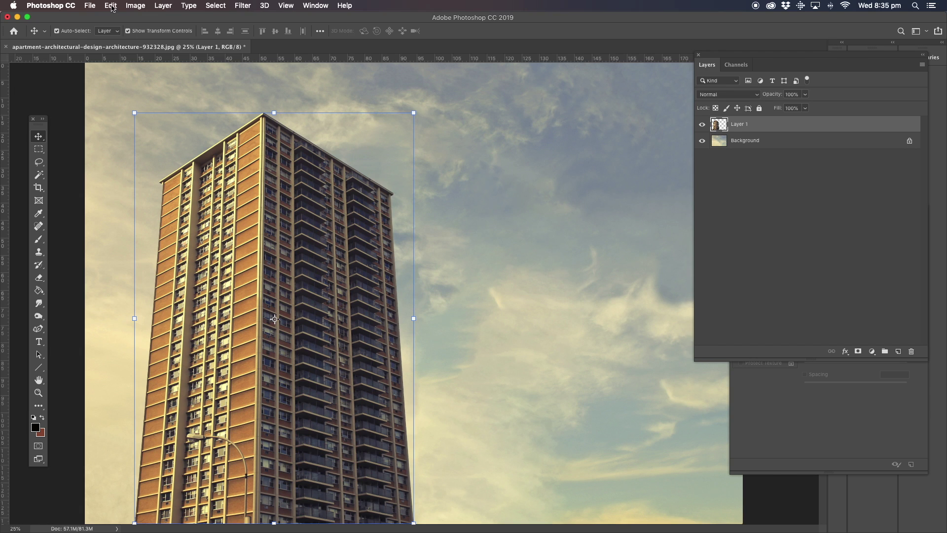
pyautogui.click(246, 7)
pyautogui.click(246, 8)
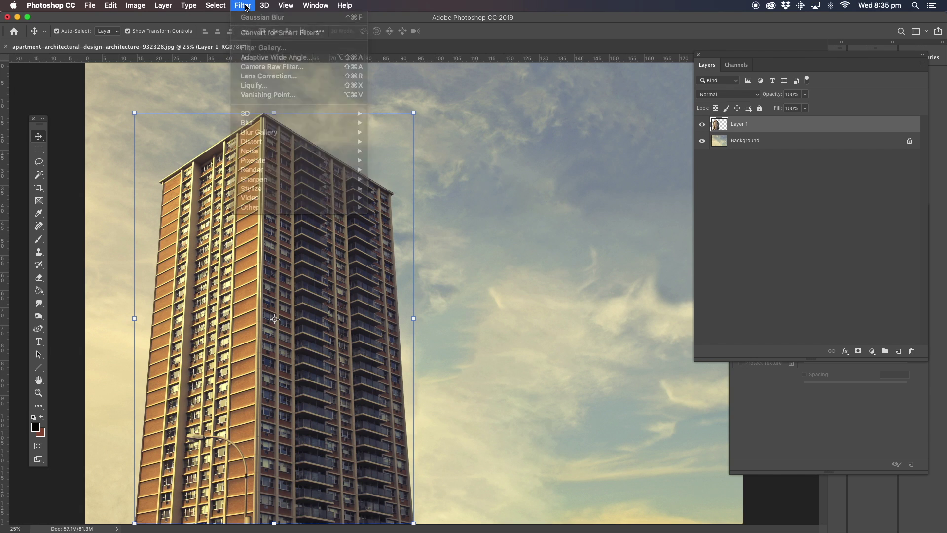
pyautogui.click(245, 8)
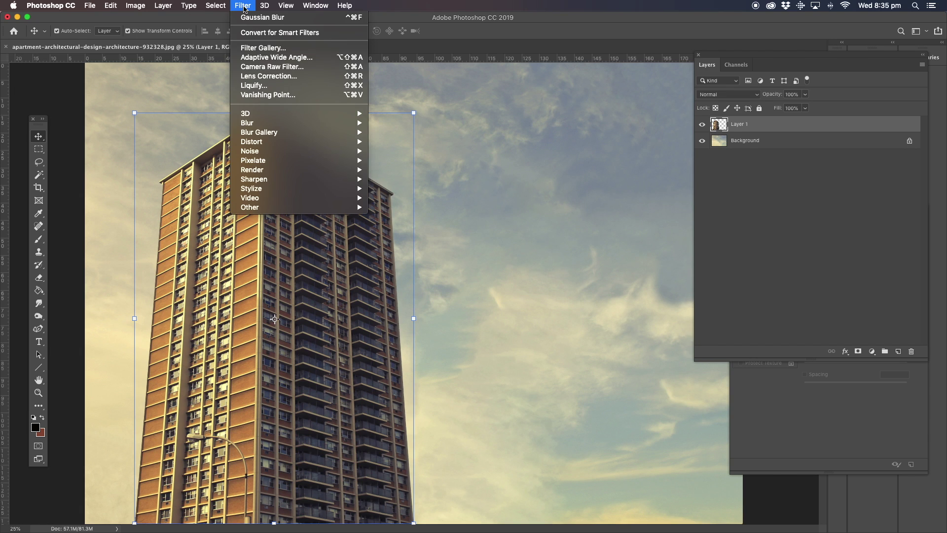
pyautogui.click(265, 87)
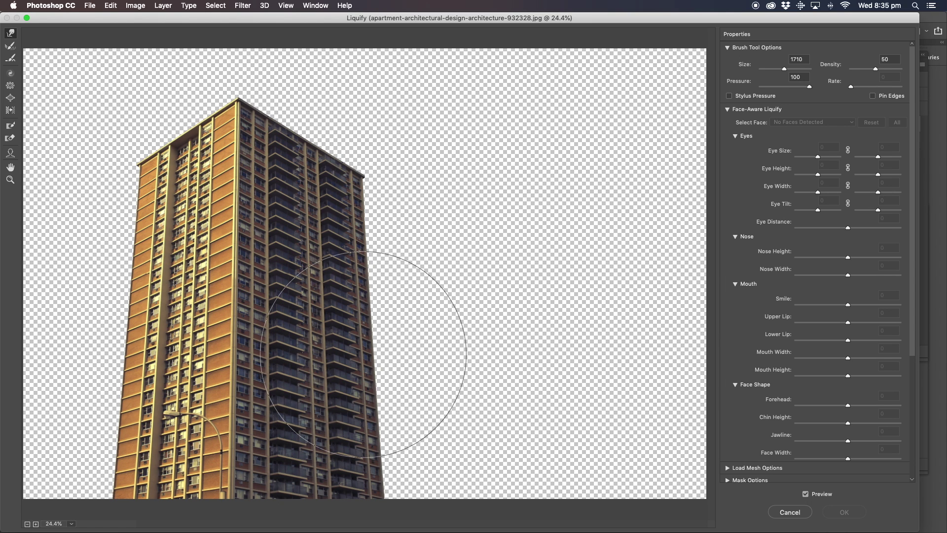
pyautogui.moveTo(363, 355); pyautogui.dragTo(336, 372)
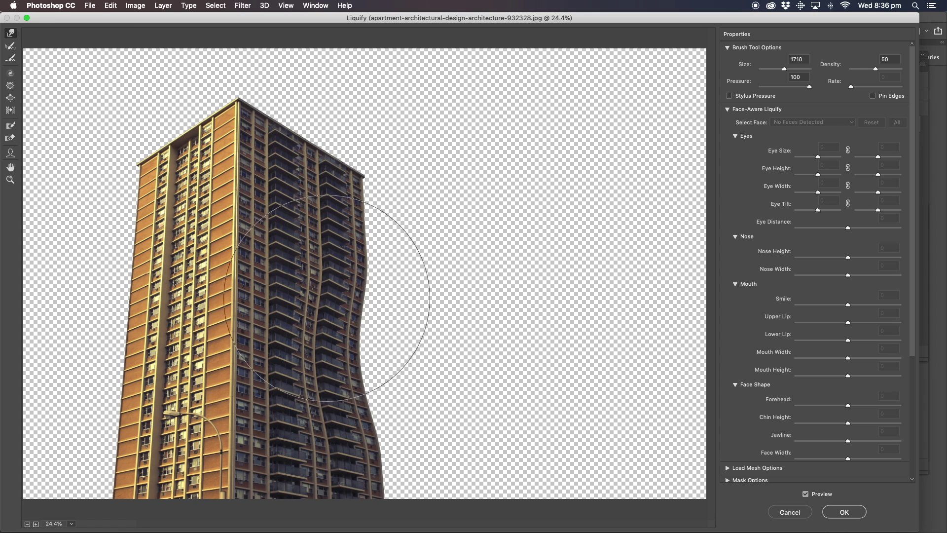
pyautogui.moveTo(352, 282)
pyautogui.mouseDown()
pyautogui.moveTo(344, 285)
pyautogui.moveTo(370, 214)
pyautogui.moveTo(349, 306)
pyautogui.moveTo(363, 357)
pyautogui.moveTo(123, 340)
pyautogui.moveTo(30, 385)
pyautogui.moveTo(25, 409)
pyautogui.moveTo(27, 380)
pyautogui.moveTo(128, 293)
pyautogui.moveTo(54, 340)
pyautogui.moveTo(69, 365)
pyautogui.moveTo(296, 321)
pyautogui.mouseUp()
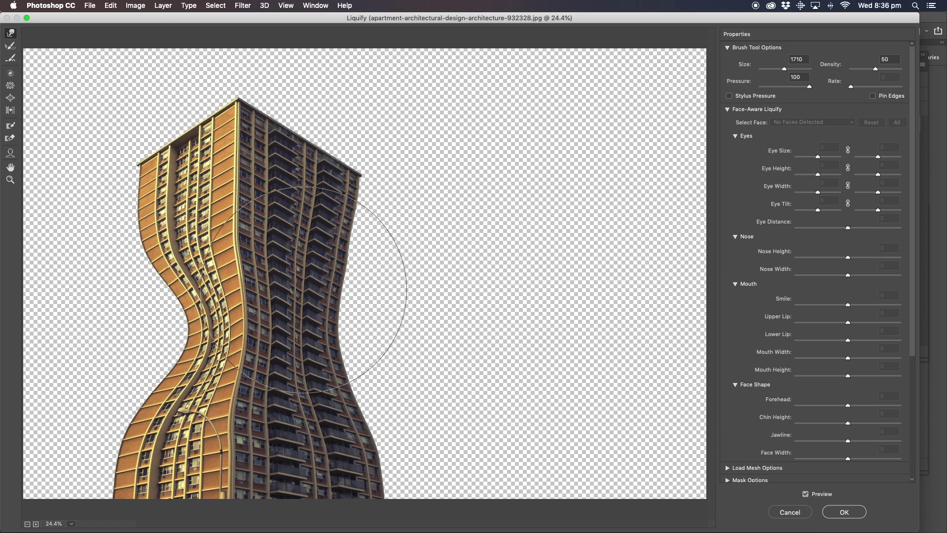
pyautogui.click(792, 512)
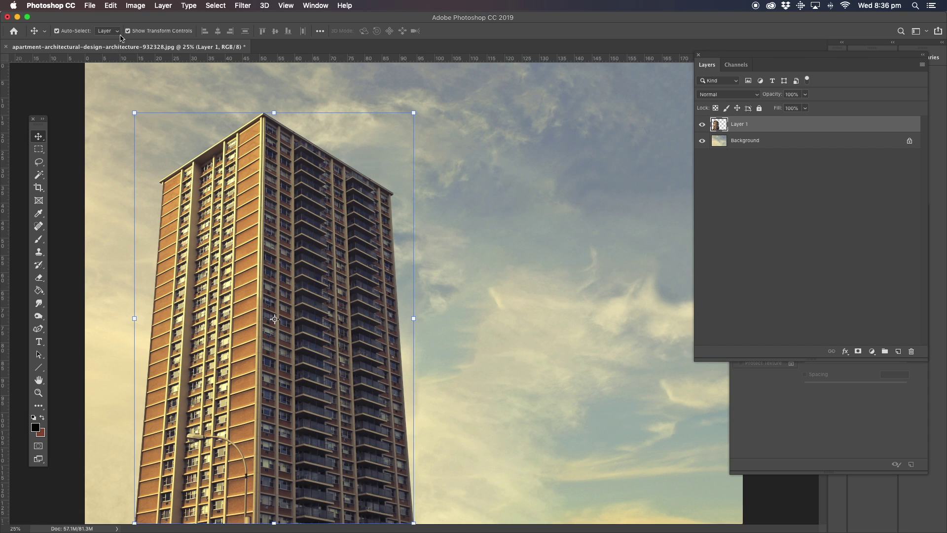
# Distort Layer 1's tower to lean steeply right, about 21.7°, and commit it
pyautogui.click(112, 6)
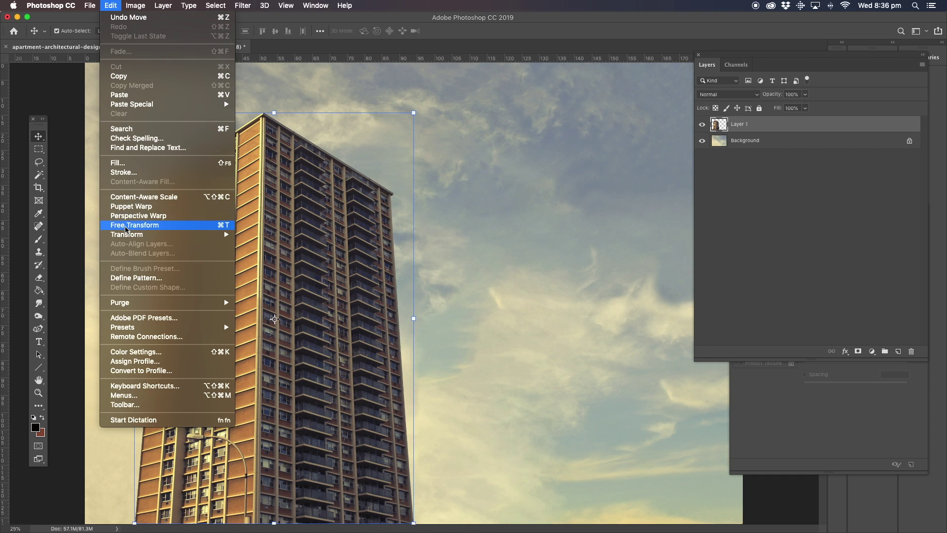
pyautogui.moveTo(128, 235)
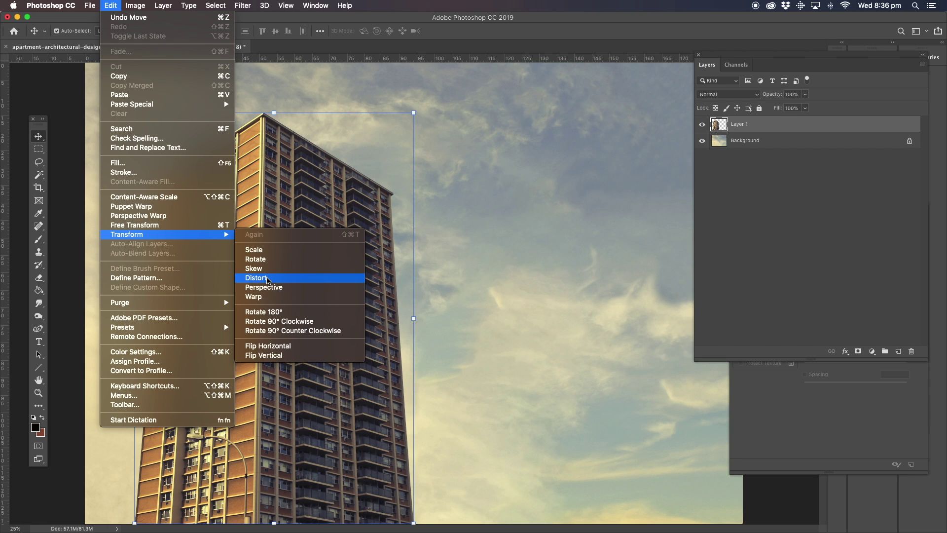
pyautogui.click(270, 278)
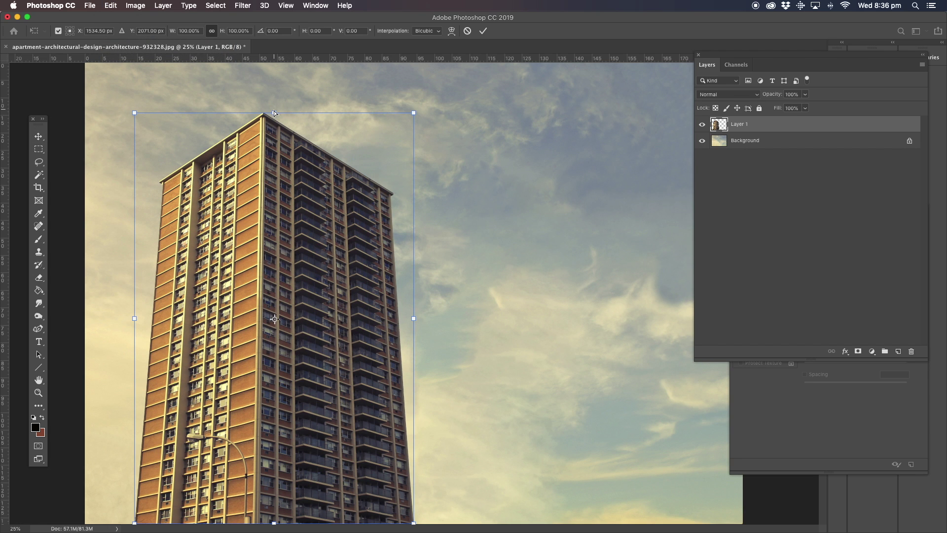
pyautogui.moveTo(275, 115); pyautogui.dragTo(354, 115)
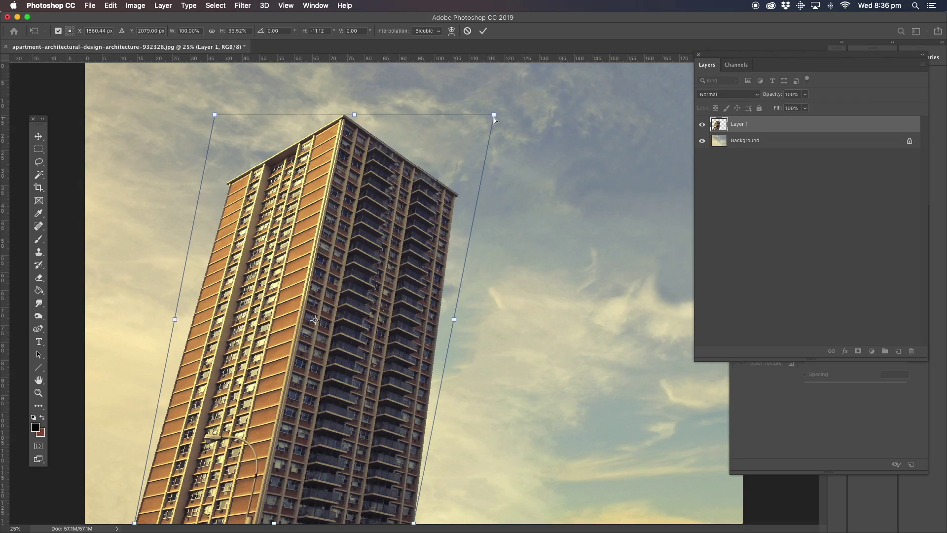
pyautogui.moveTo(494, 116); pyautogui.dragTo(555, 124)
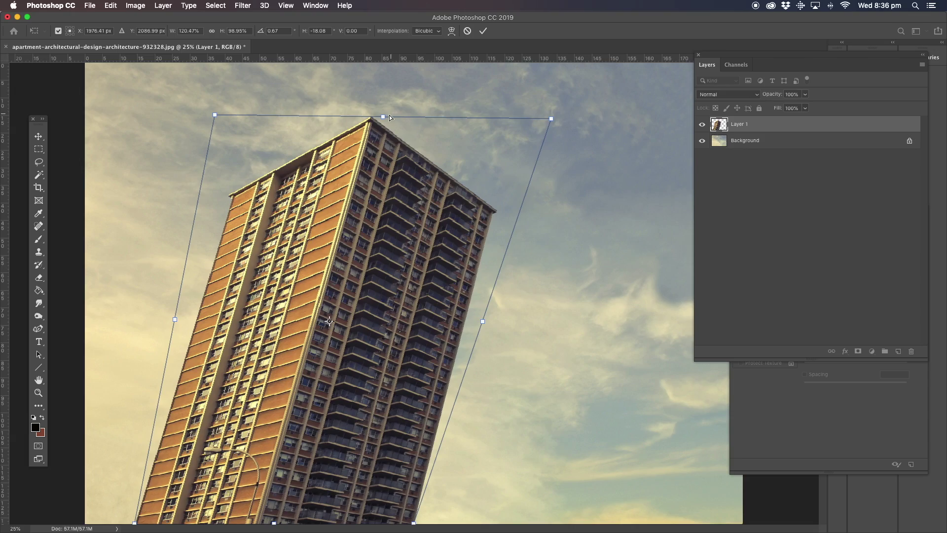
pyautogui.moveTo(394, 115); pyautogui.dragTo(416, 110)
pyautogui.moveTo(236, 109); pyautogui.dragTo(314, 73)
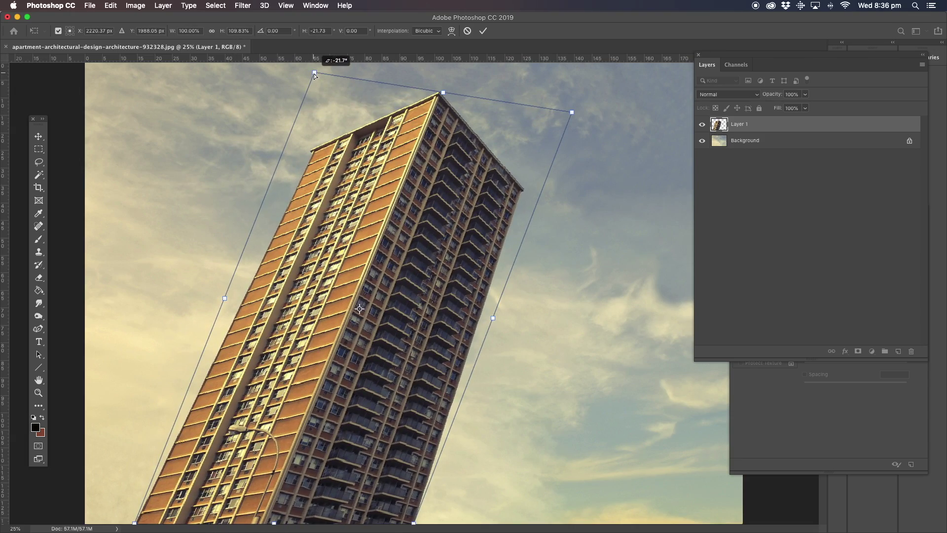
pyautogui.moveTo(370, 180)
pyautogui.mouseDown()
pyautogui.moveTo(361, 170)
pyautogui.moveTo(357, 181)
pyautogui.mouseUp()
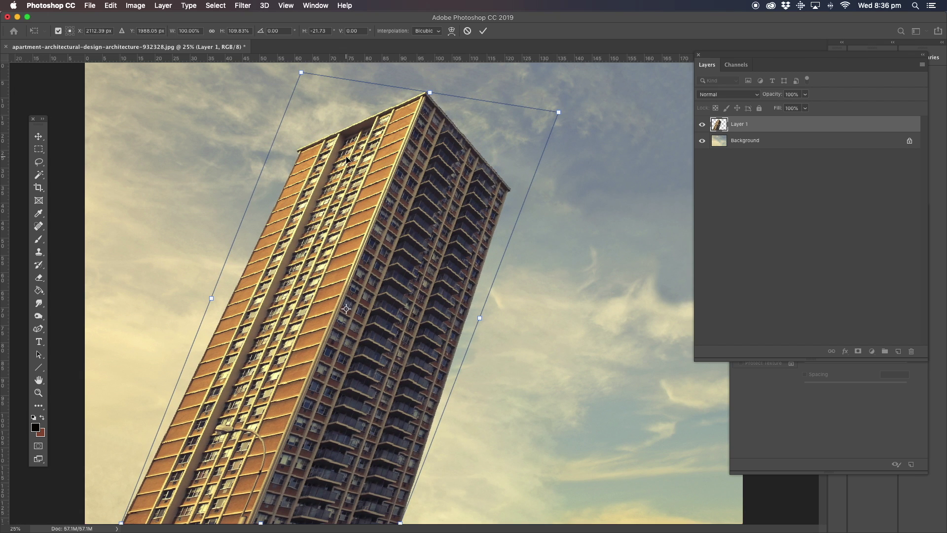
pyautogui.click(39, 149)
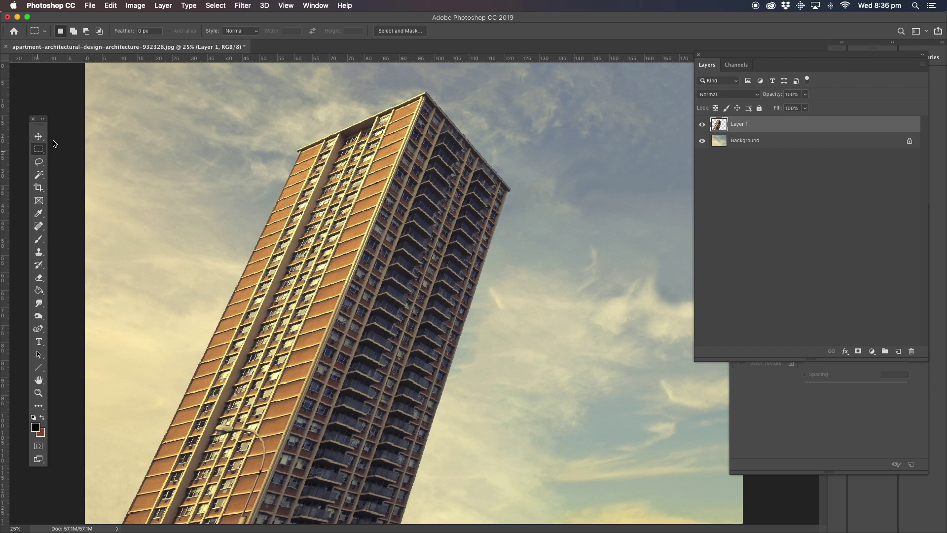
# Warp Layer 1's tower, curving its lower part and left edge outward
pyautogui.click(114, 7)
pyautogui.moveTo(141, 236)
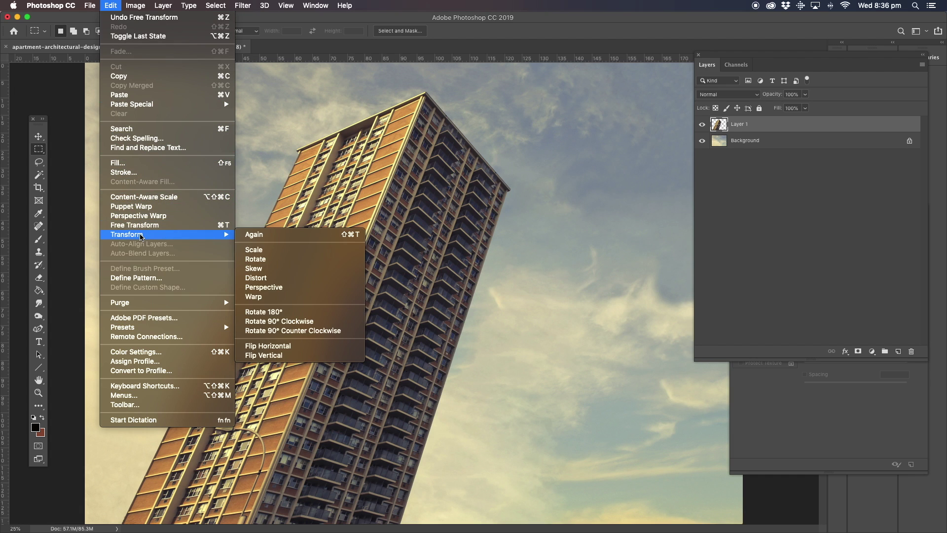
pyautogui.press('Return')
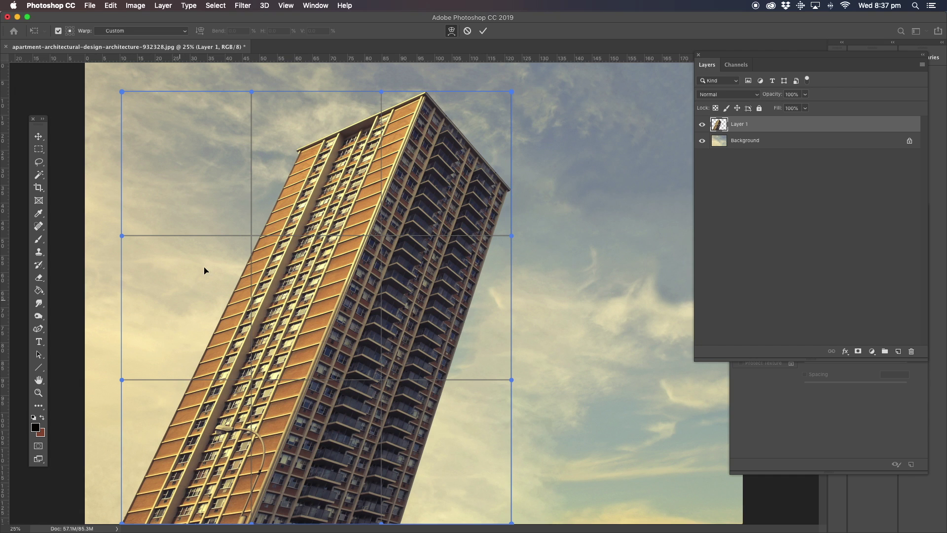
pyautogui.moveTo(512, 382); pyautogui.dragTo(512, 382)
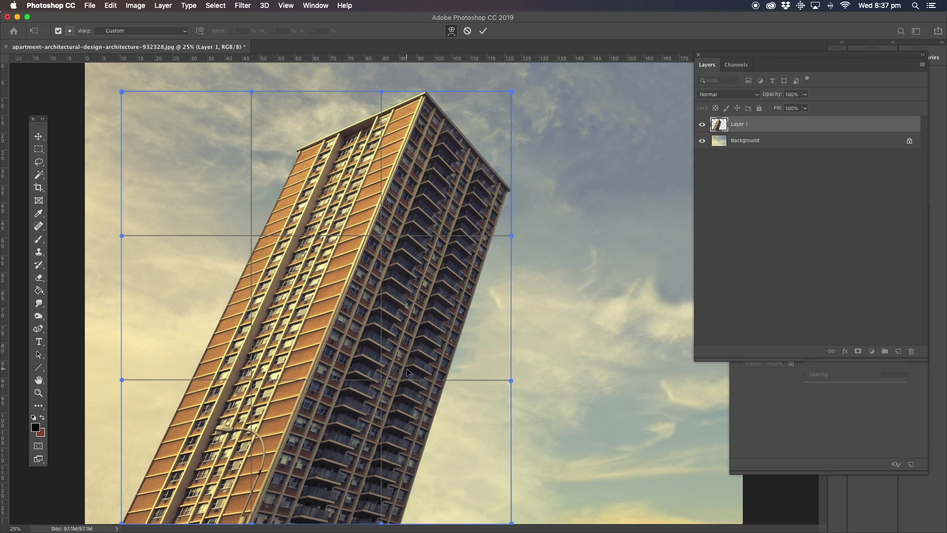
pyautogui.moveTo(407, 371); pyautogui.dragTo(370, 356)
pyautogui.moveTo(212, 321); pyautogui.dragTo(191, 312)
pyautogui.moveTo(414, 339); pyautogui.dragTo(400, 334)
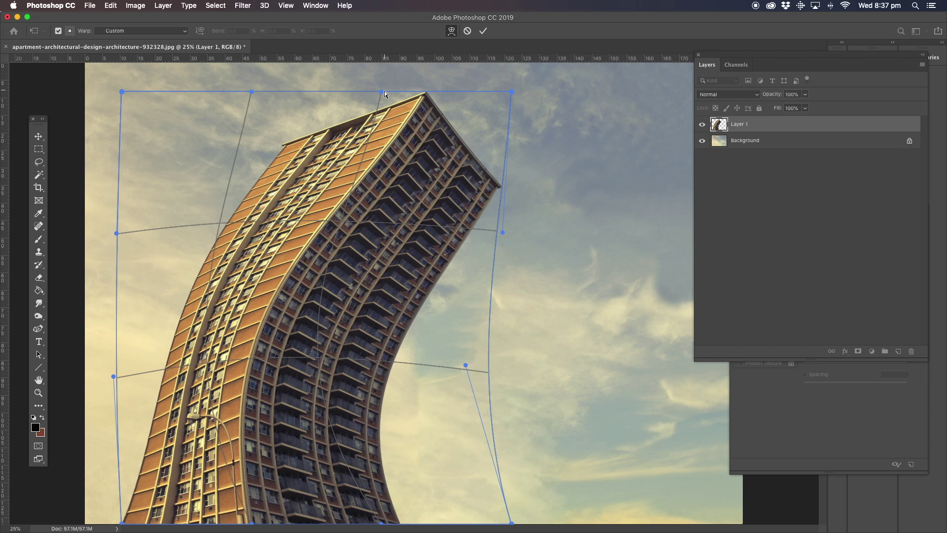
# Bend the tower's top rightward into a tall arc and commit the warp
pyautogui.moveTo(383, 91); pyautogui.dragTo(408, 82)
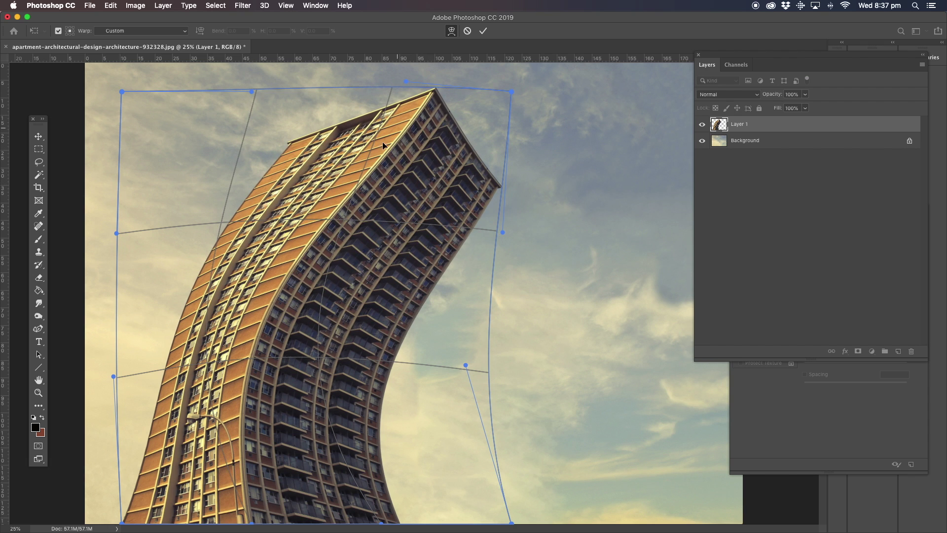
pyautogui.moveTo(415, 122); pyautogui.dragTo(436, 83)
pyautogui.moveTo(509, 94); pyautogui.dragTo(546, 121)
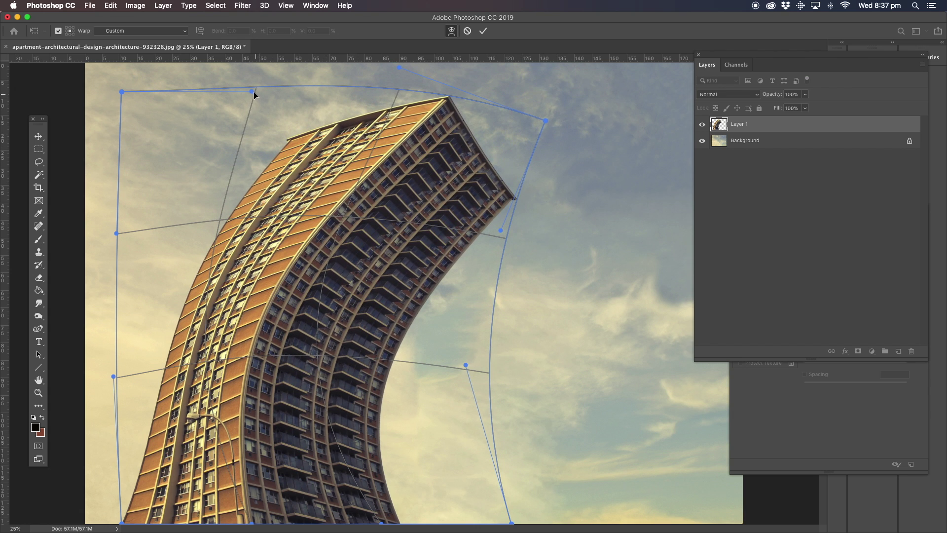
pyautogui.moveTo(253, 93); pyautogui.dragTo(332, 9)
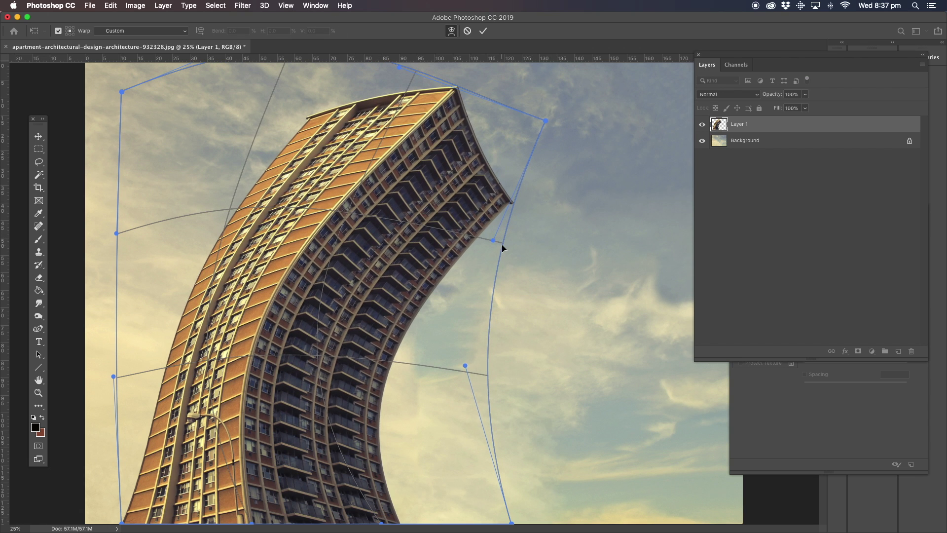
pyautogui.moveTo(502, 245); pyautogui.dragTo(496, 254)
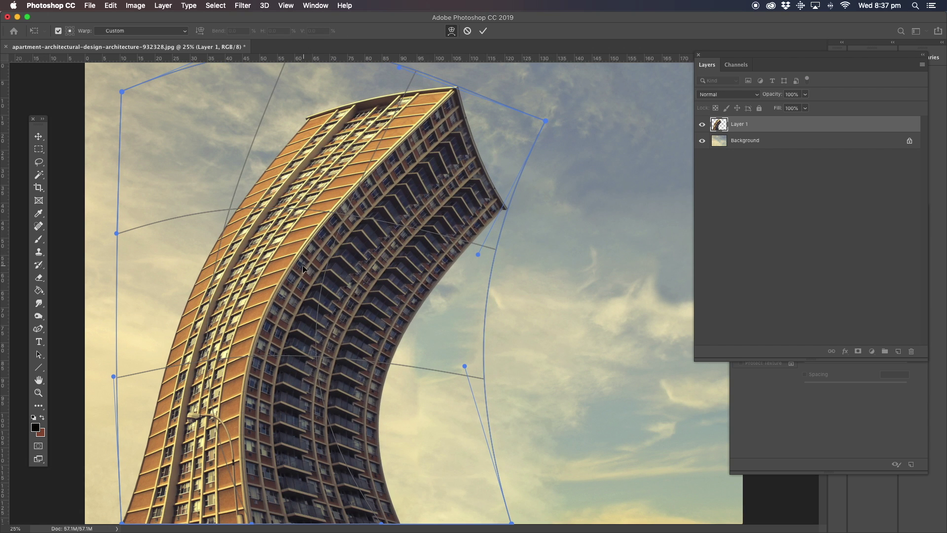
pyautogui.moveTo(303, 268); pyautogui.dragTo(302, 201)
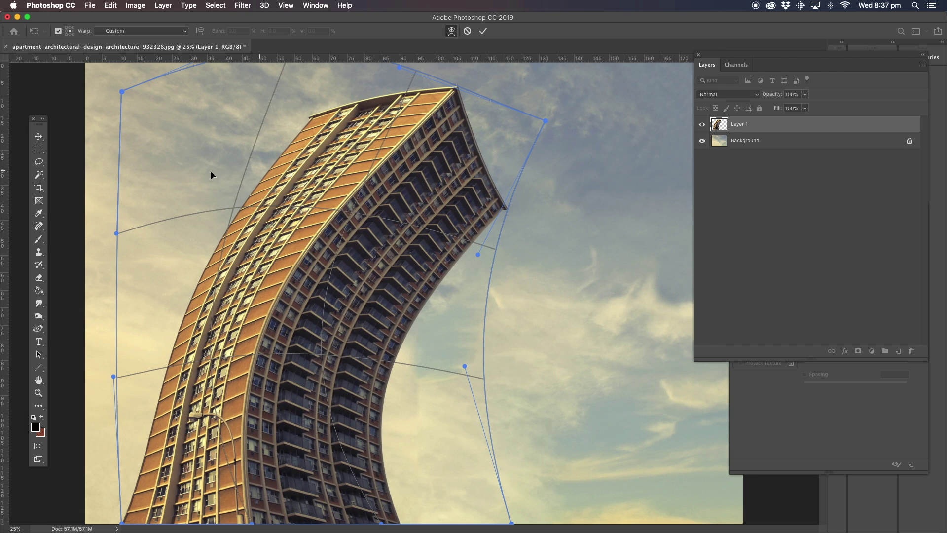
pyautogui.click(39, 161)
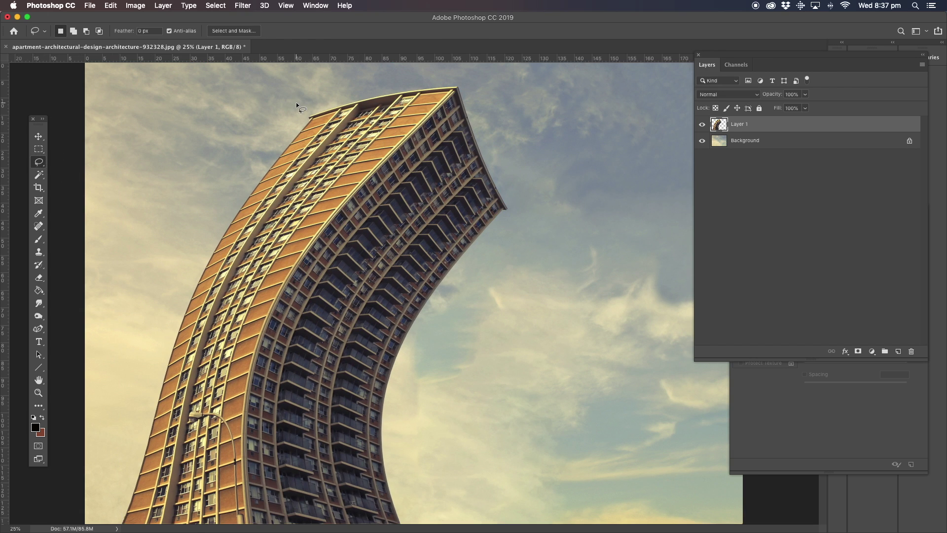
pyautogui.rightClick(746, 126)
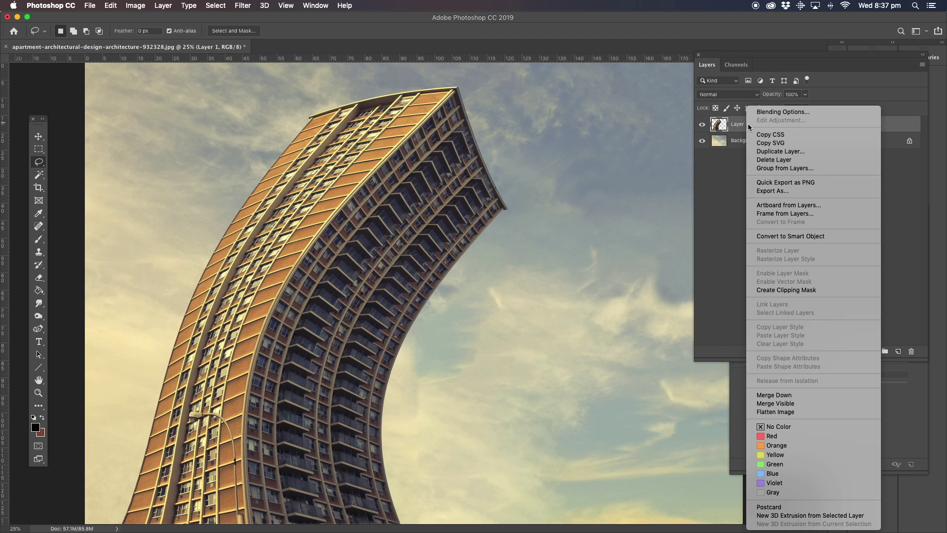
pyautogui.click(683, 163)
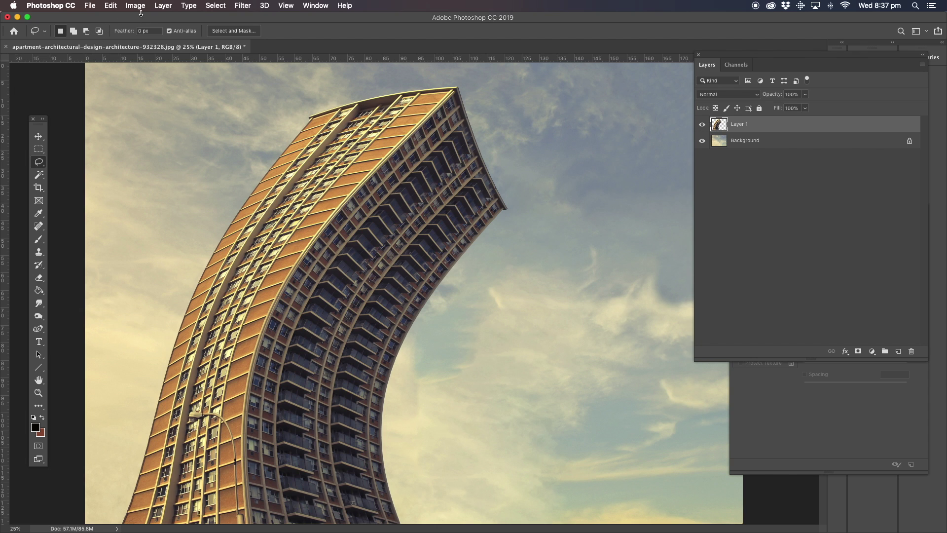
# Paste a straight tower copy as Layer 2 and move it right of the arc
pyautogui.click(111, 6)
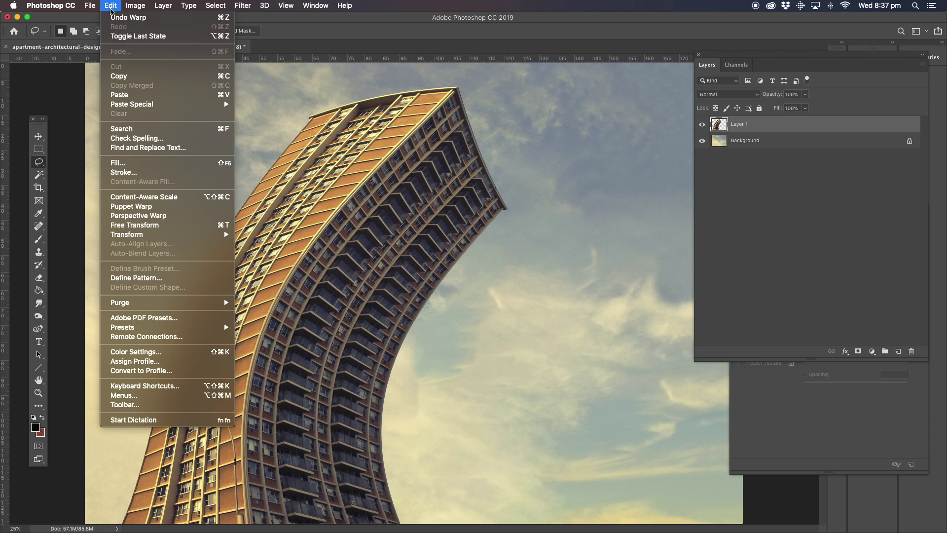
pyautogui.click(122, 95)
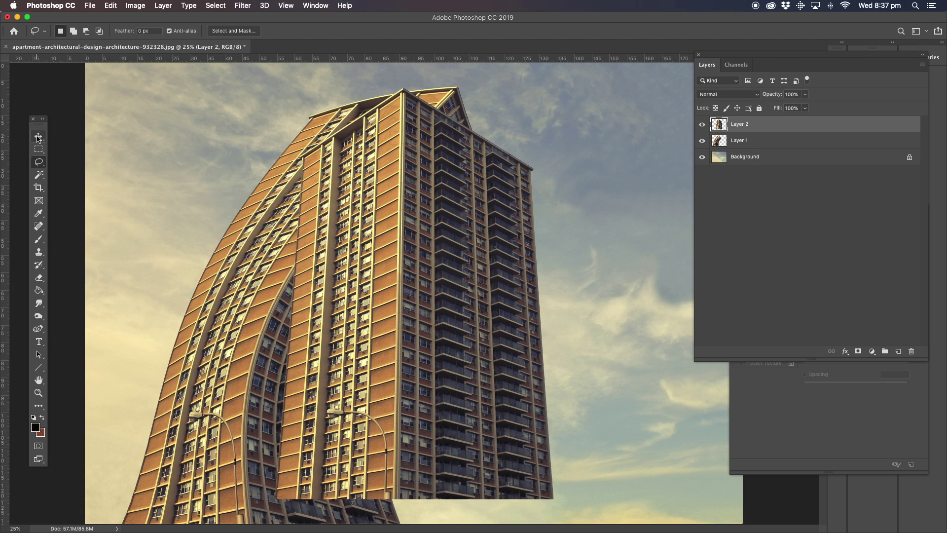
pyautogui.click(38, 137)
pyautogui.moveTo(344, 265); pyautogui.dragTo(489, 290)
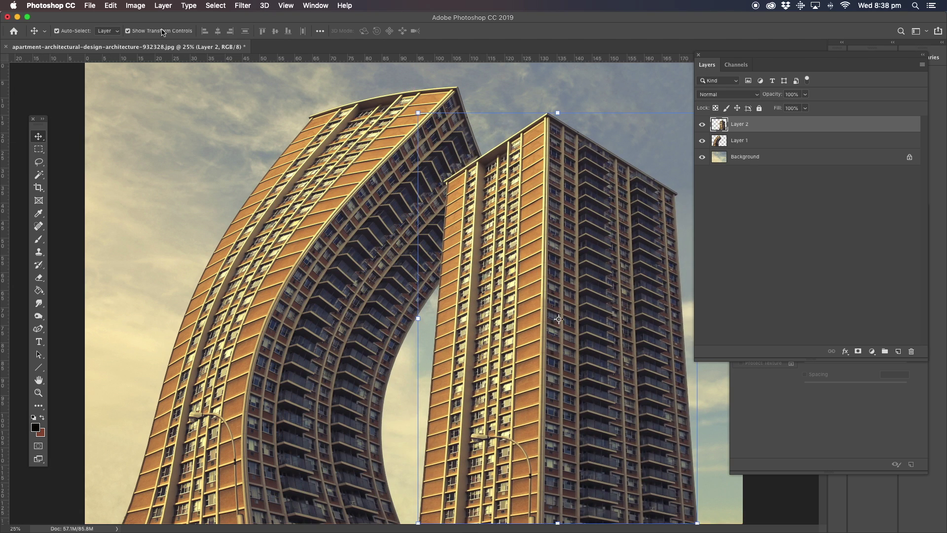
# Start a Warp transform on Layer 2's tower
pyautogui.click(111, 6)
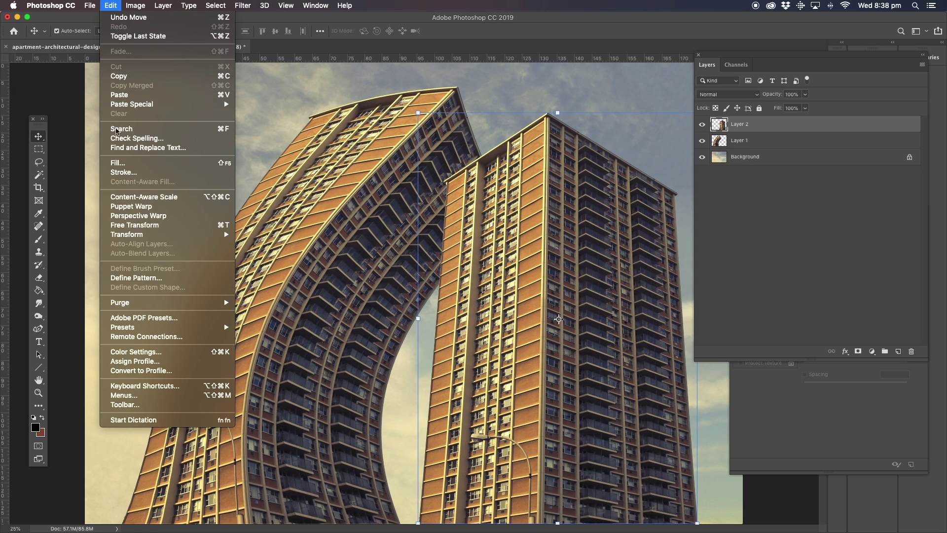
pyautogui.moveTo(158, 237)
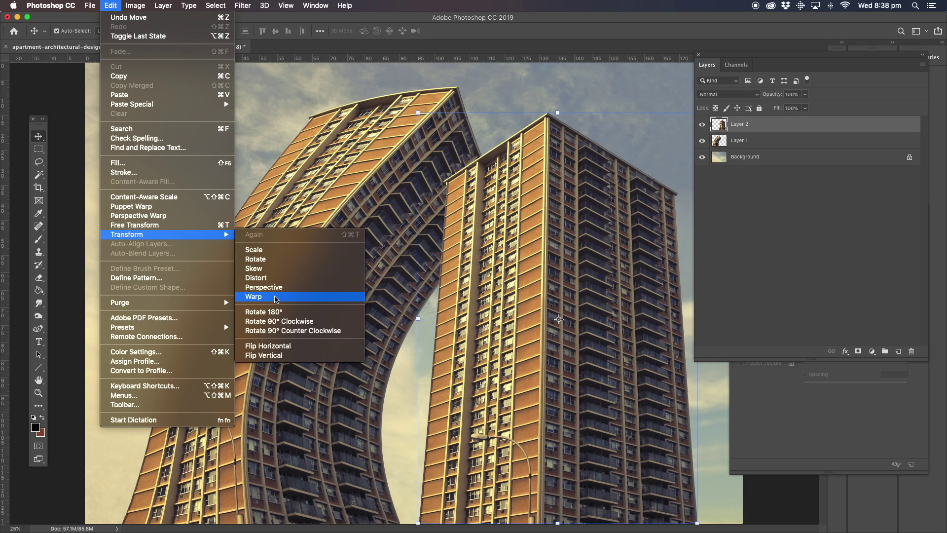
pyautogui.click(275, 298)
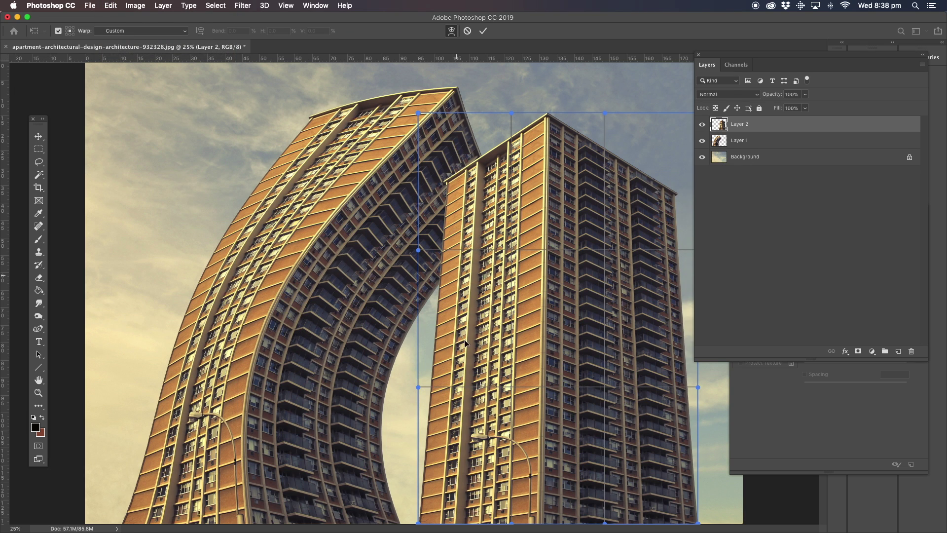
# Warp Layer 2's tower so its top curves left onto the first arc, then commit
pyautogui.moveTo(450, 357); pyautogui.dragTo(656, 339)
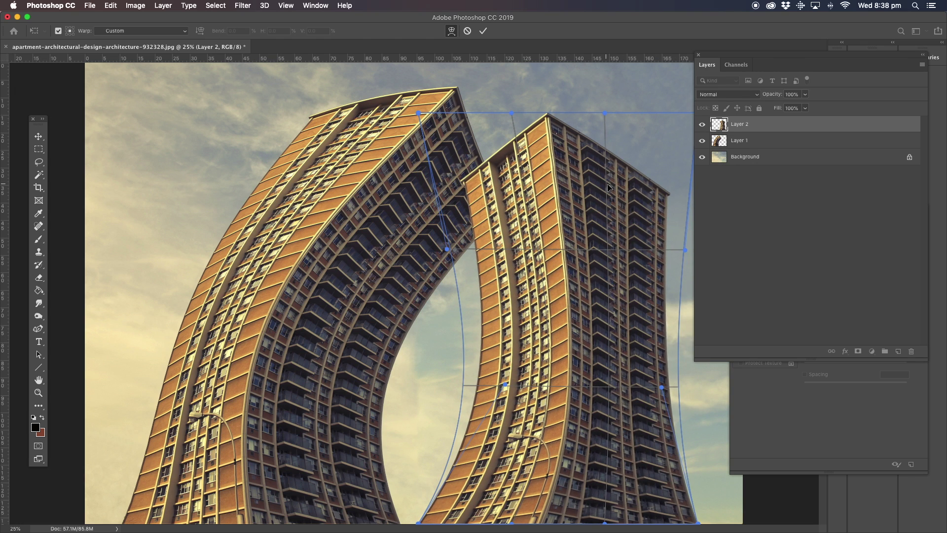
pyautogui.moveTo(420, 115); pyautogui.dragTo(383, 198)
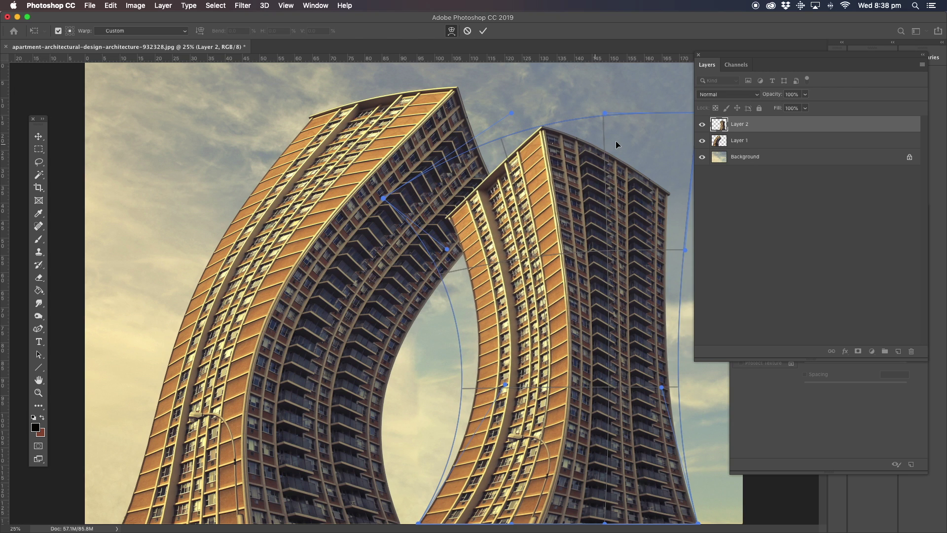
pyautogui.moveTo(606, 115); pyautogui.dragTo(547, 116)
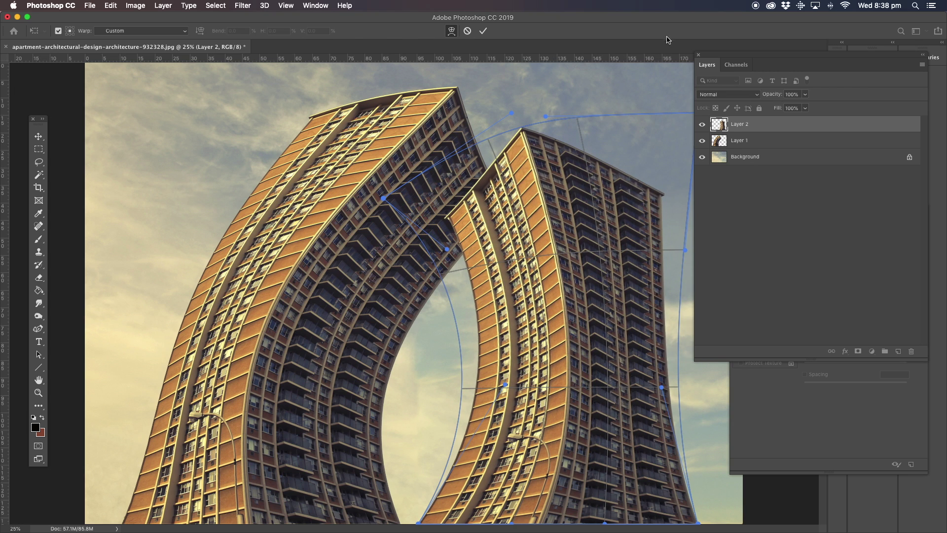
pyautogui.moveTo(670, 21); pyautogui.dragTo(587, 21)
pyautogui.moveTo(615, 115); pyautogui.dragTo(506, 61)
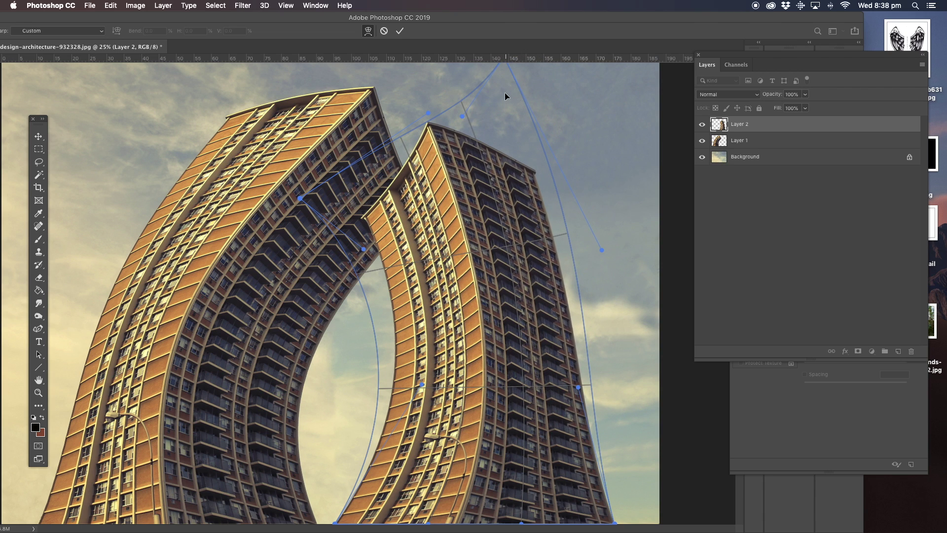
pyautogui.moveTo(427, 117); pyautogui.dragTo(459, 235)
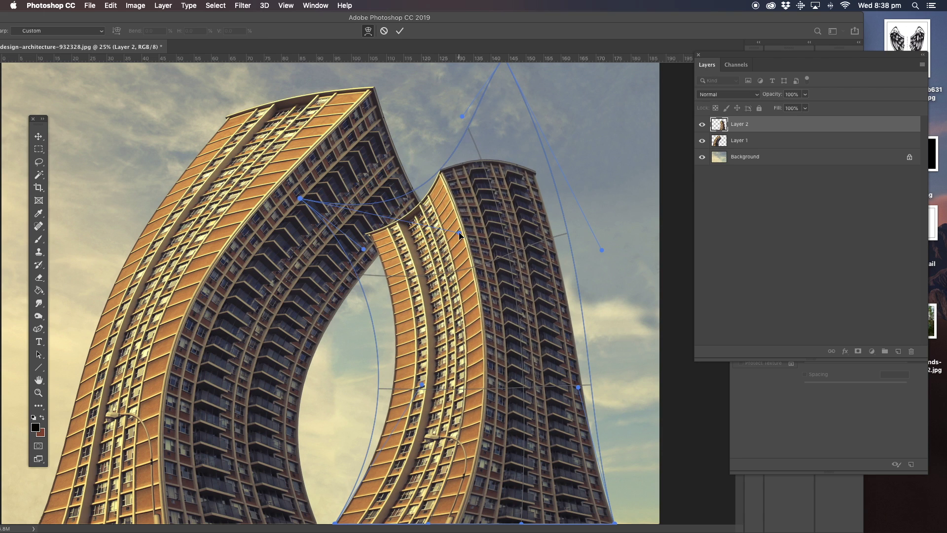
pyautogui.click(39, 136)
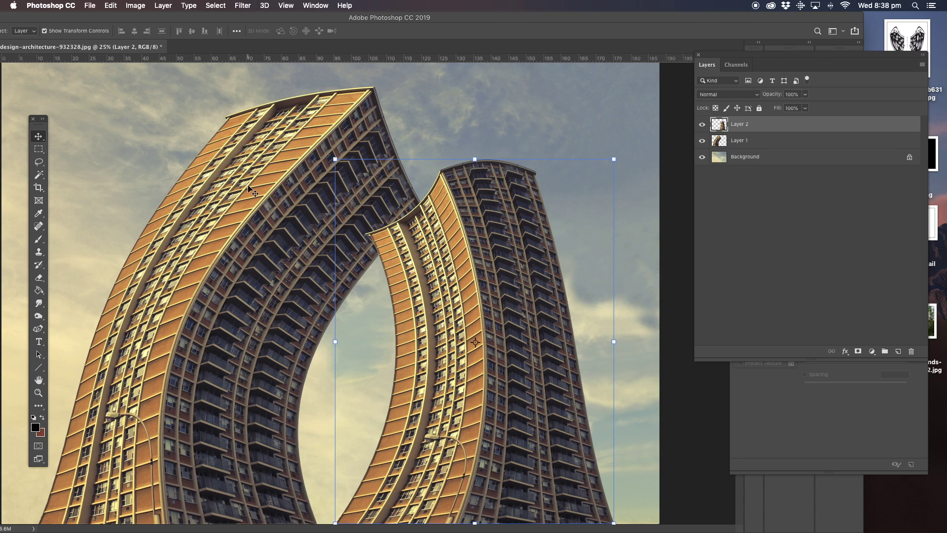
# Paste a third tower copy as Layer 3, flip it horizontally and nudge it down
pyautogui.click(133, 6)
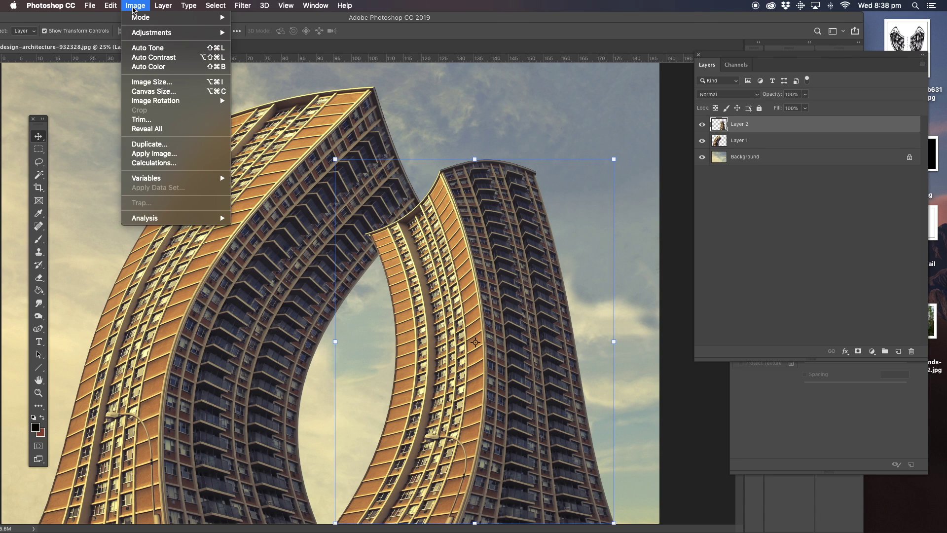
pyautogui.moveTo(110, 4)
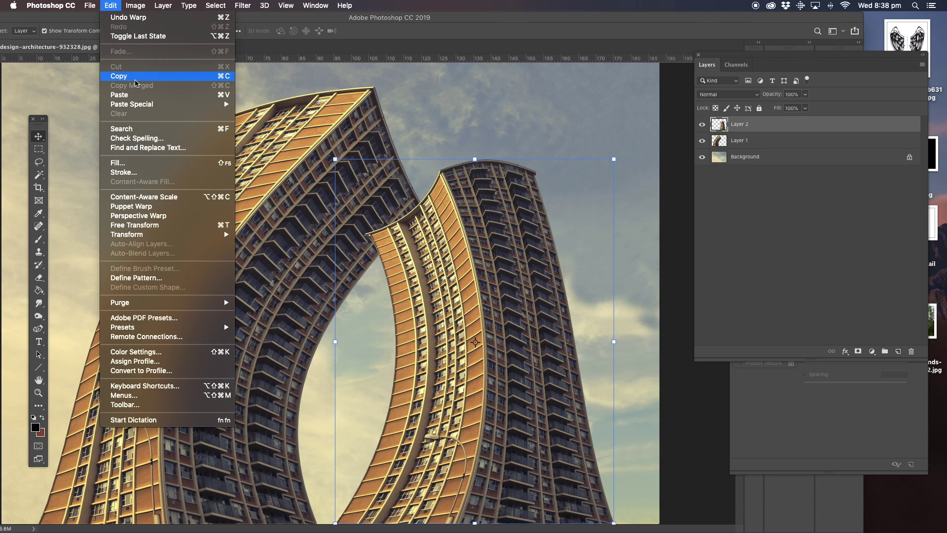
pyautogui.click(136, 94)
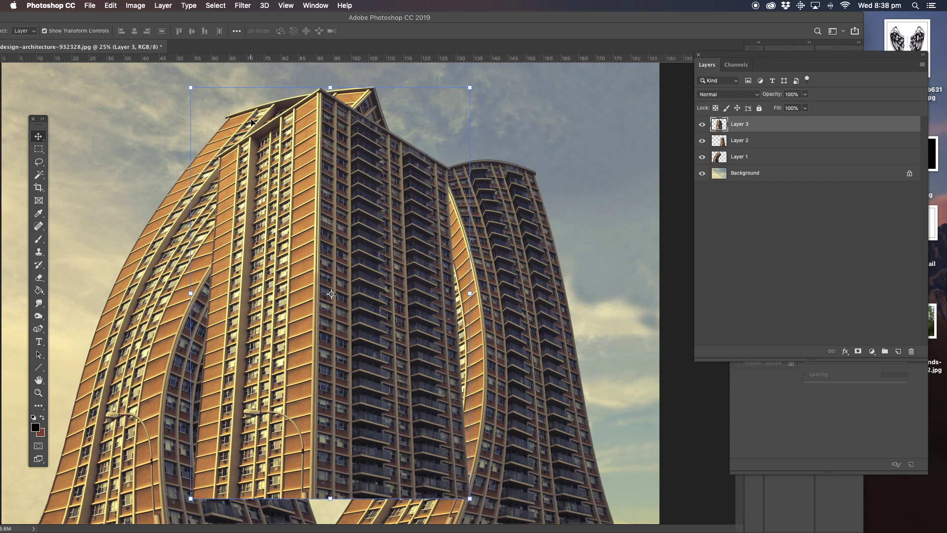
pyautogui.click(111, 6)
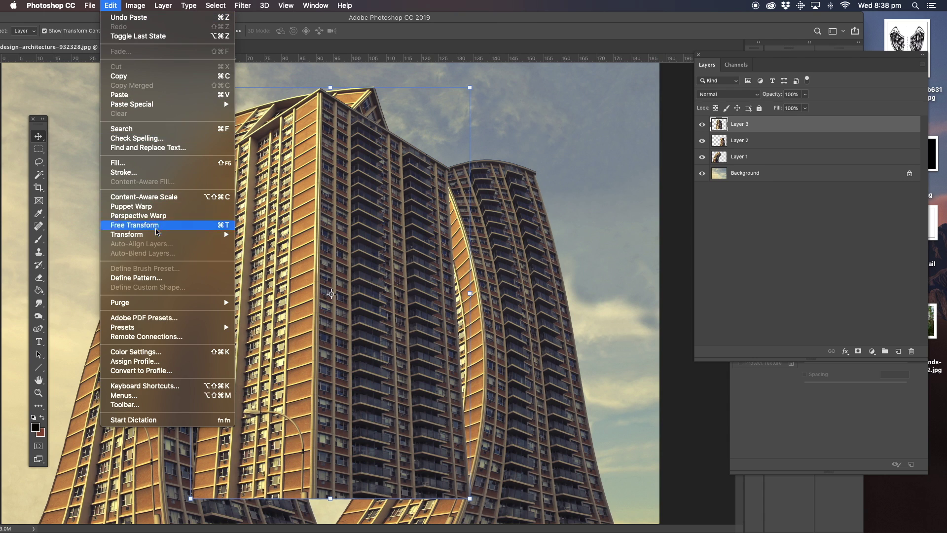
pyautogui.moveTo(158, 235)
pyautogui.click(282, 346)
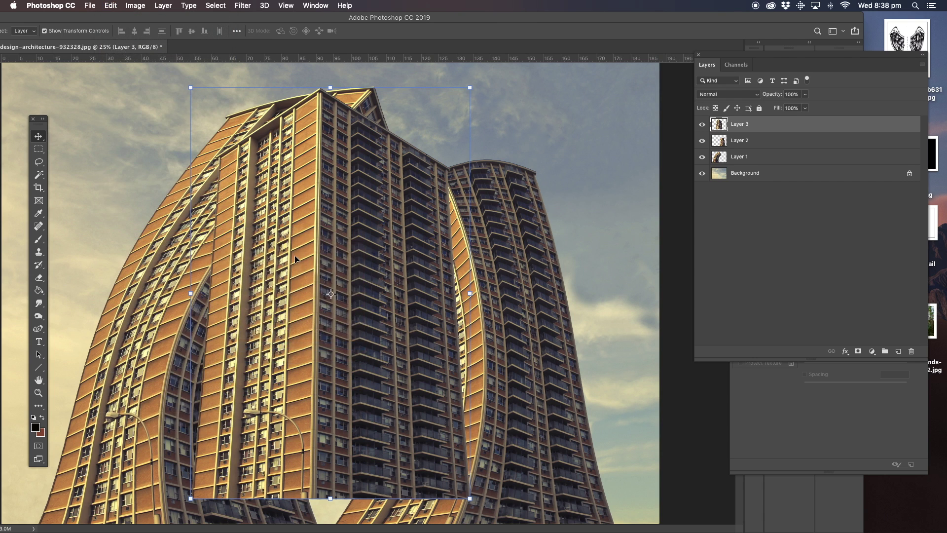
pyautogui.moveTo(312, 172); pyautogui.dragTo(316, 196)
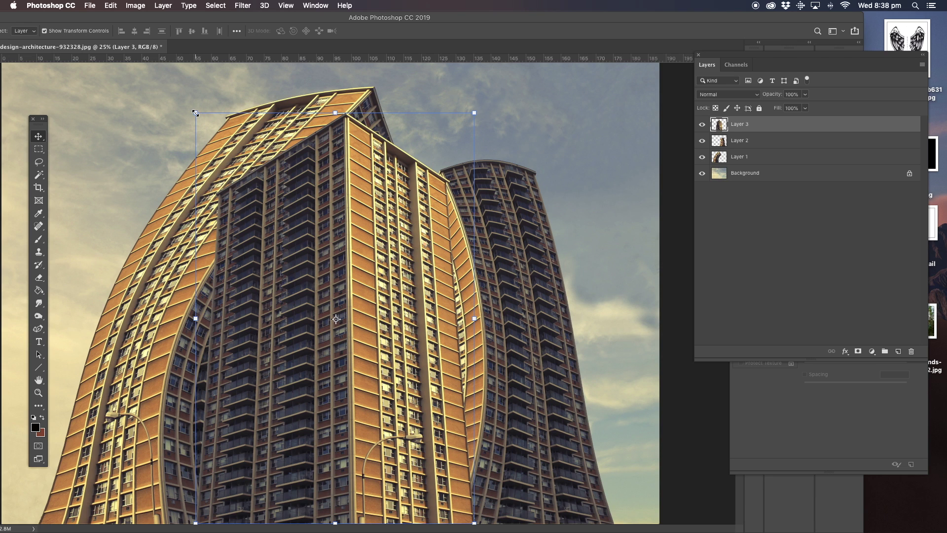
# Scale the mirrored tower to about 72% width and 87.16% height and commit
pyautogui.moveTo(196, 112); pyautogui.dragTo(278, 114)
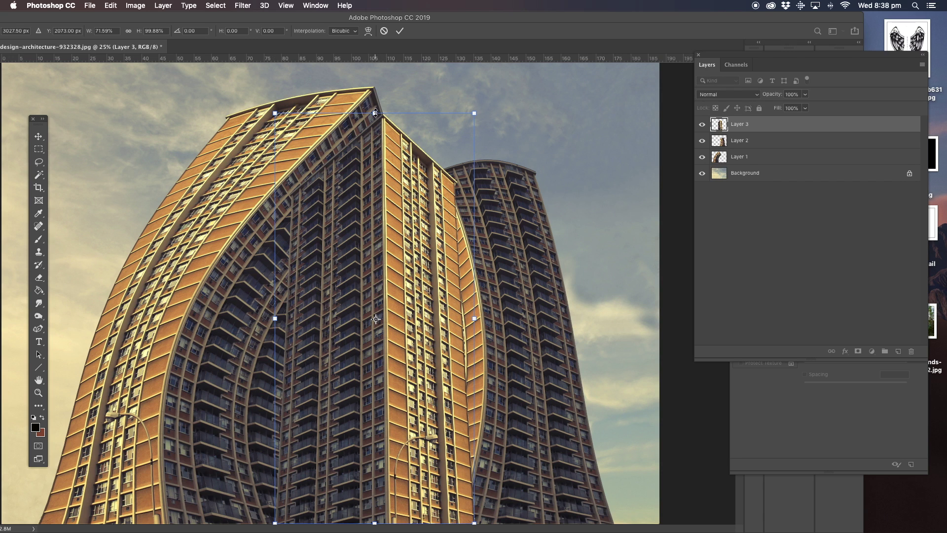
pyautogui.moveTo(375, 113); pyautogui.dragTo(365, 158)
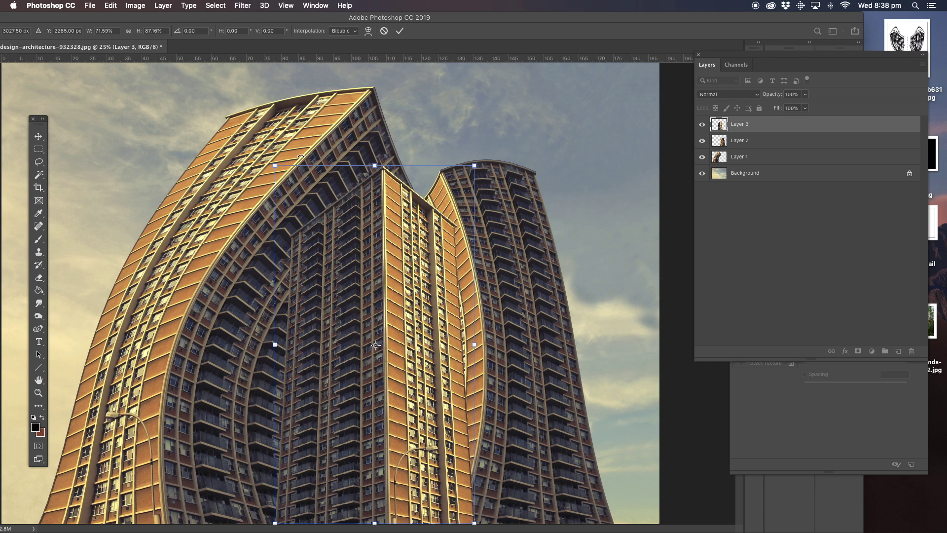
pyautogui.click(39, 137)
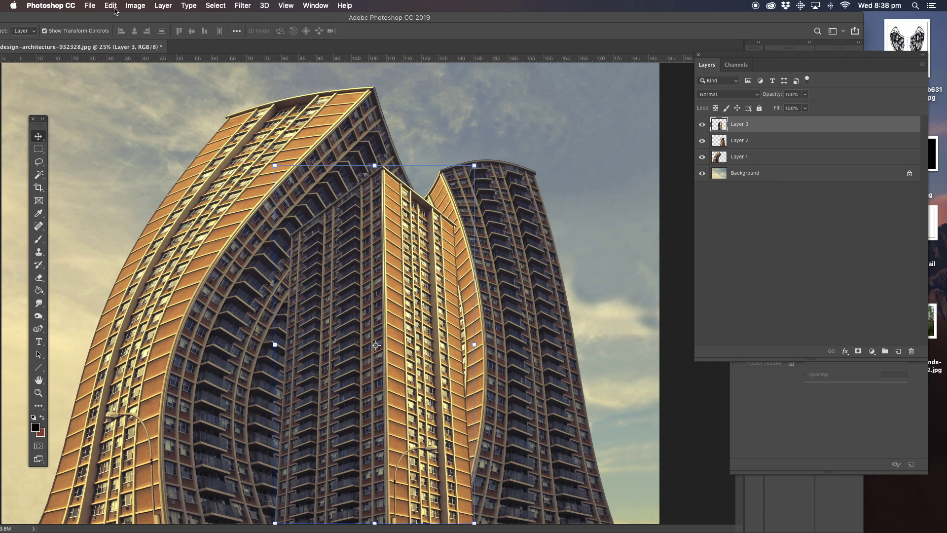
pyautogui.click(136, 6)
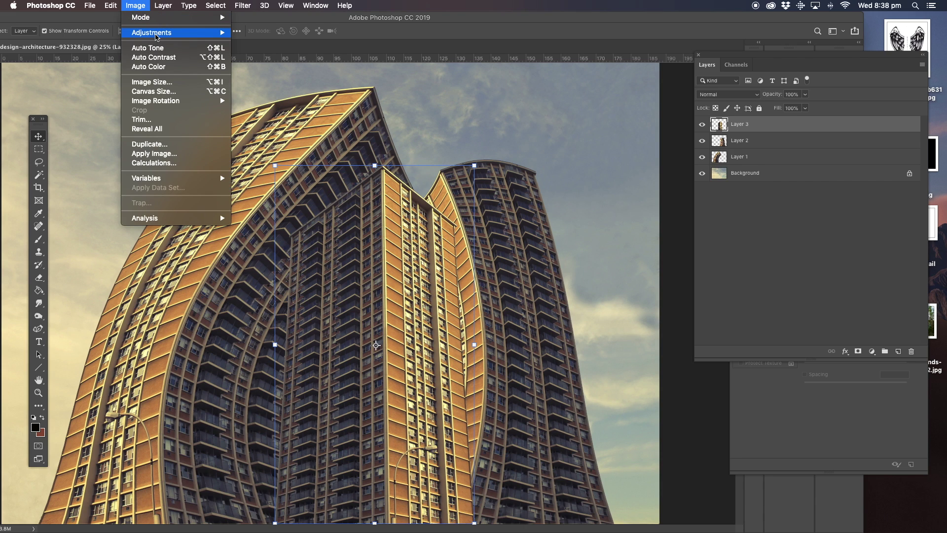
# Apply Hue/Saturation to Layer 3 with Hue -31 and Saturation +13
pyautogui.moveTo(156, 33)
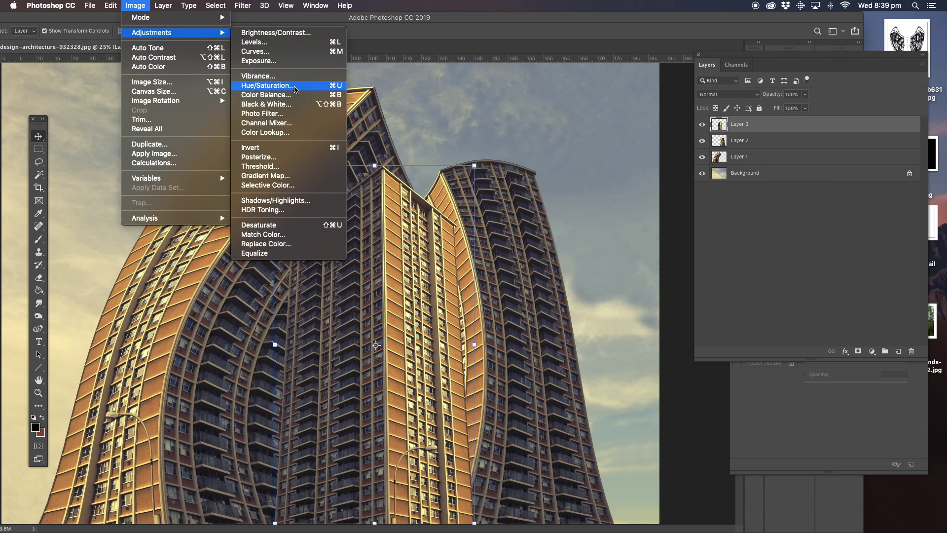
pyautogui.click(295, 89)
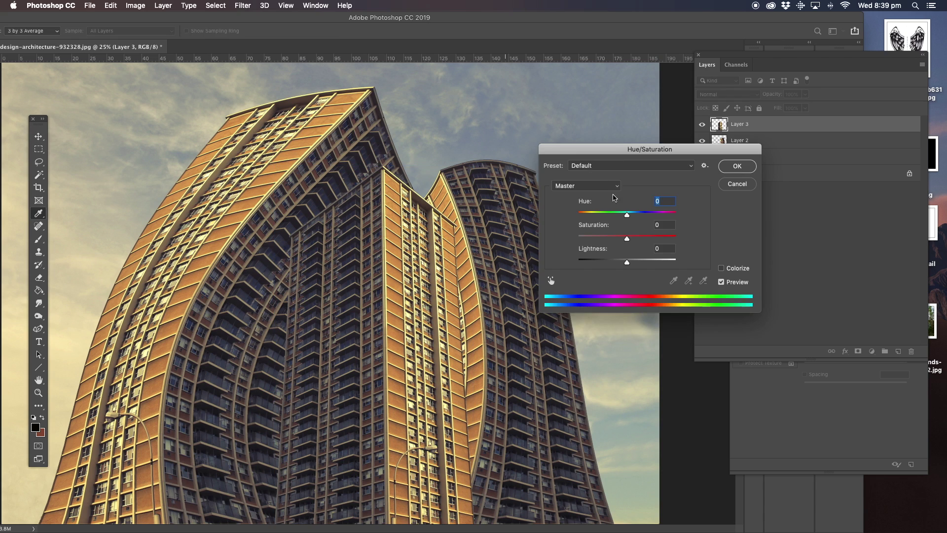
pyautogui.moveTo(628, 217); pyautogui.dragTo(634, 238)
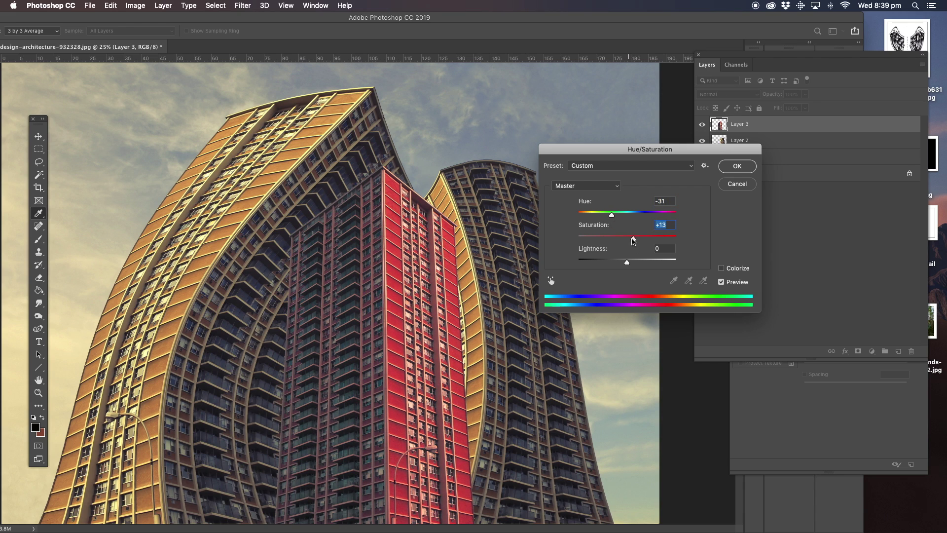
pyautogui.click(740, 170)
pyautogui.press('v')
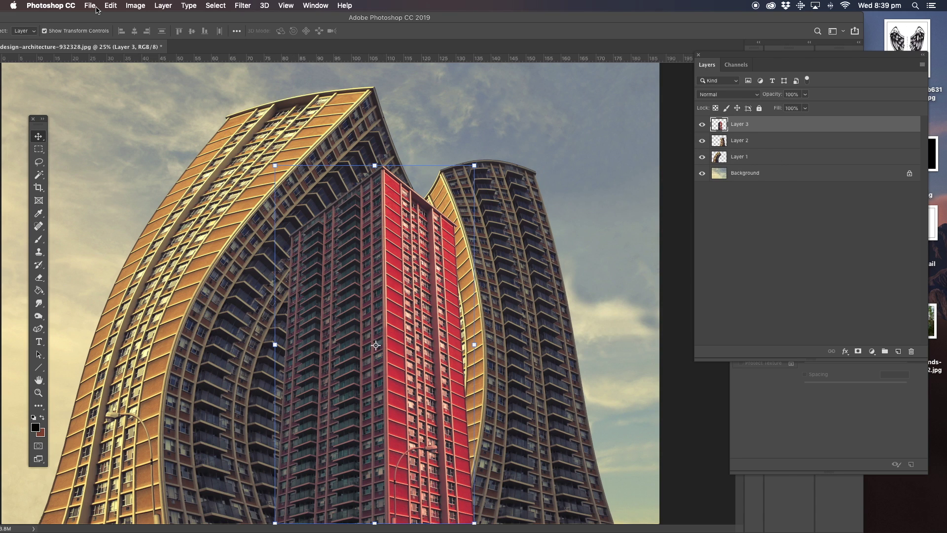
# Warp the red building's top edge and corners up and right, then shift it down-right
pyautogui.click(110, 5)
pyautogui.moveTo(146, 238)
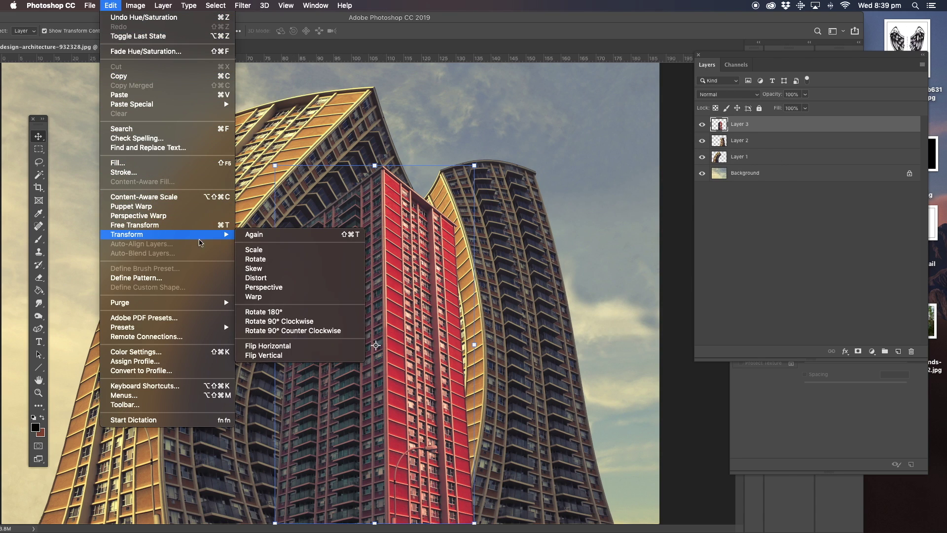
pyautogui.click(262, 297)
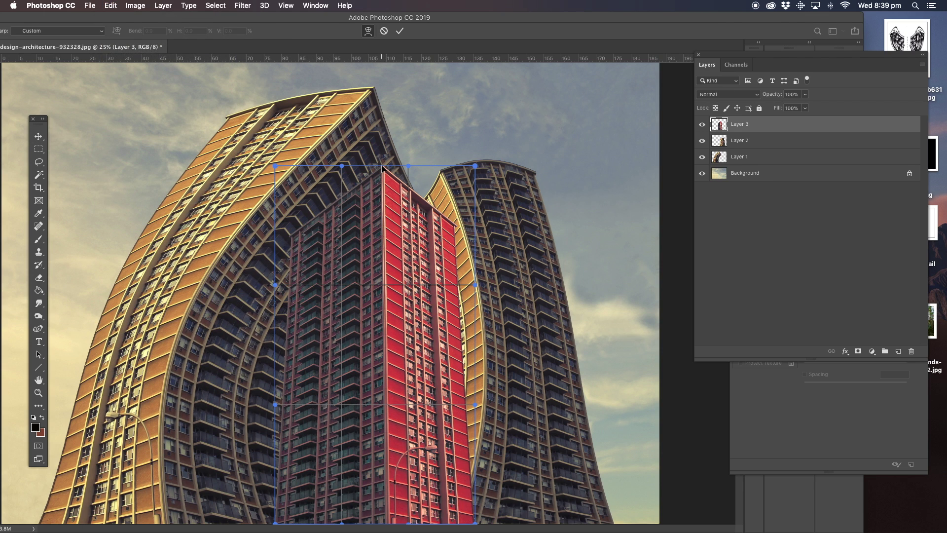
pyautogui.moveTo(408, 168); pyautogui.dragTo(483, 101)
pyautogui.moveTo(476, 167); pyautogui.dragTo(614, 110)
pyautogui.moveTo(276, 166); pyautogui.dragTo(323, 56)
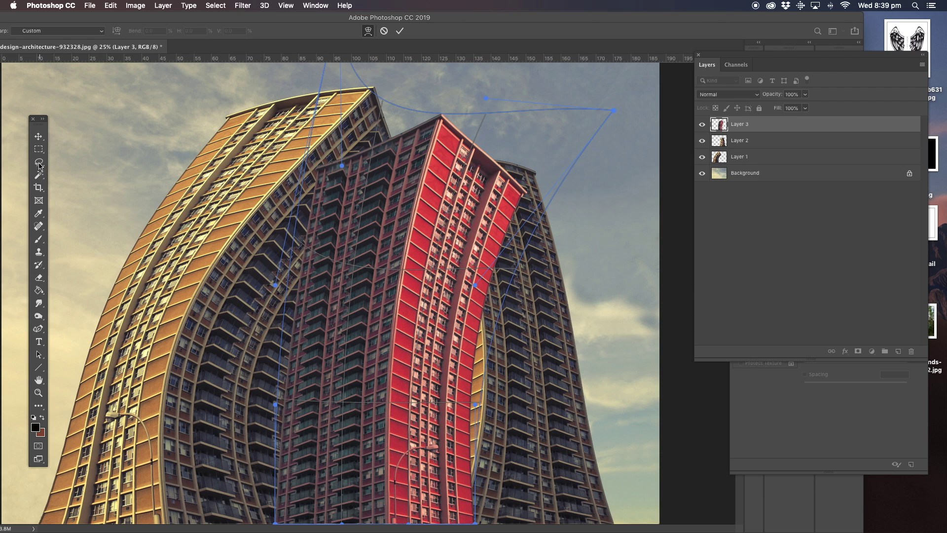
pyautogui.press('Return')
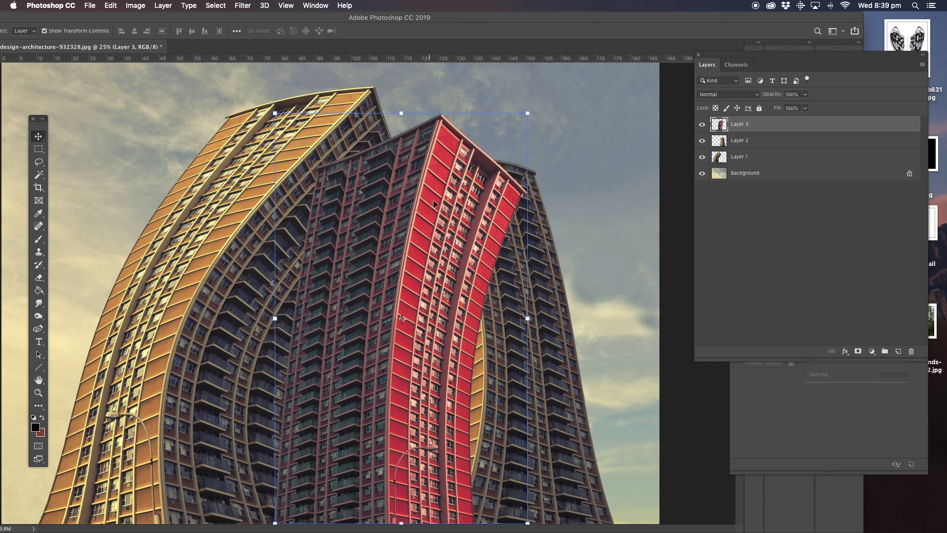
pyautogui.moveTo(407, 228); pyautogui.dragTo(418, 283)
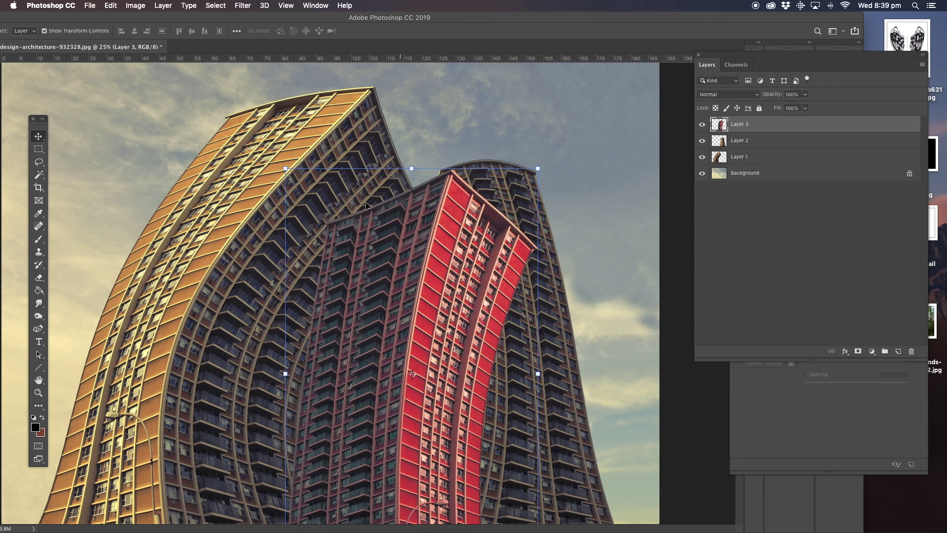
# Apply a second warp that curls the red building's top further right into an arc
pyautogui.click(110, 6)
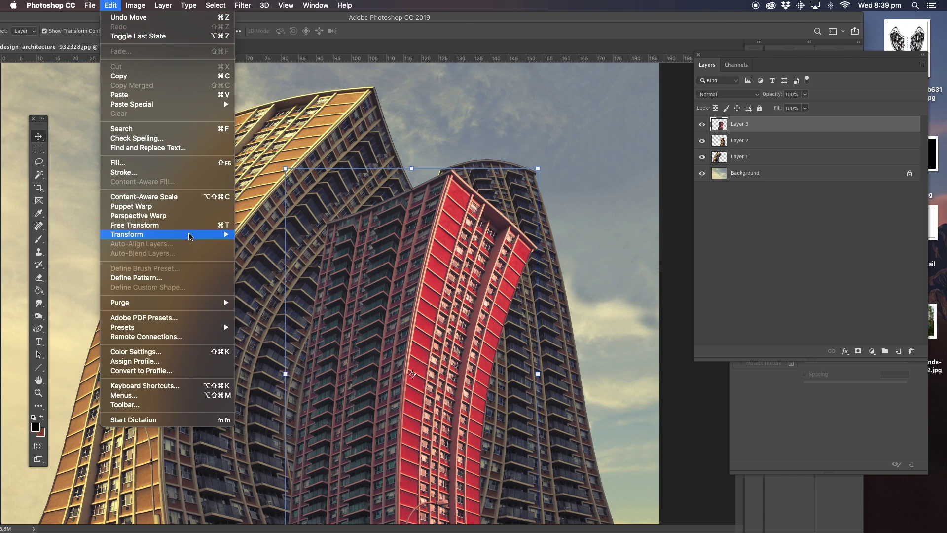
pyautogui.moveTo(191, 236)
pyautogui.click(256, 297)
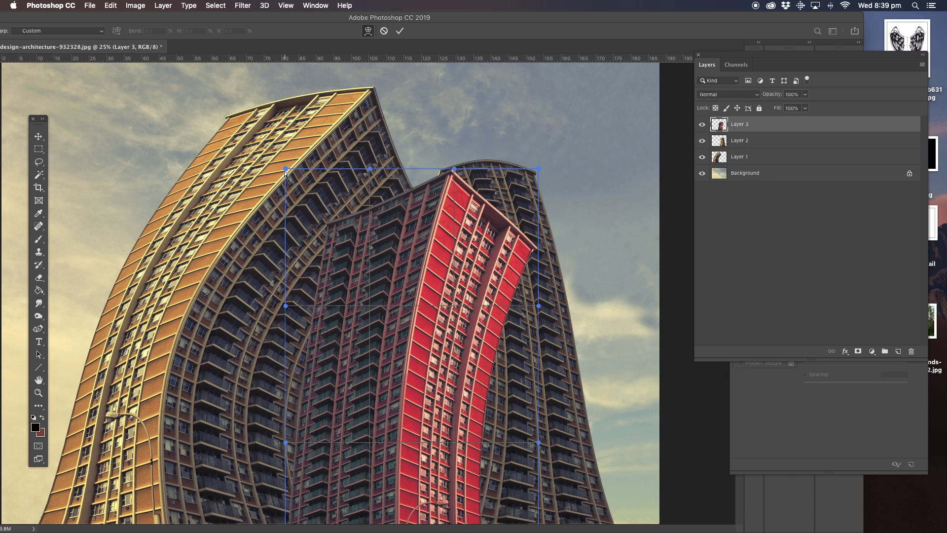
pyautogui.moveTo(285, 169); pyautogui.dragTo(395, 42)
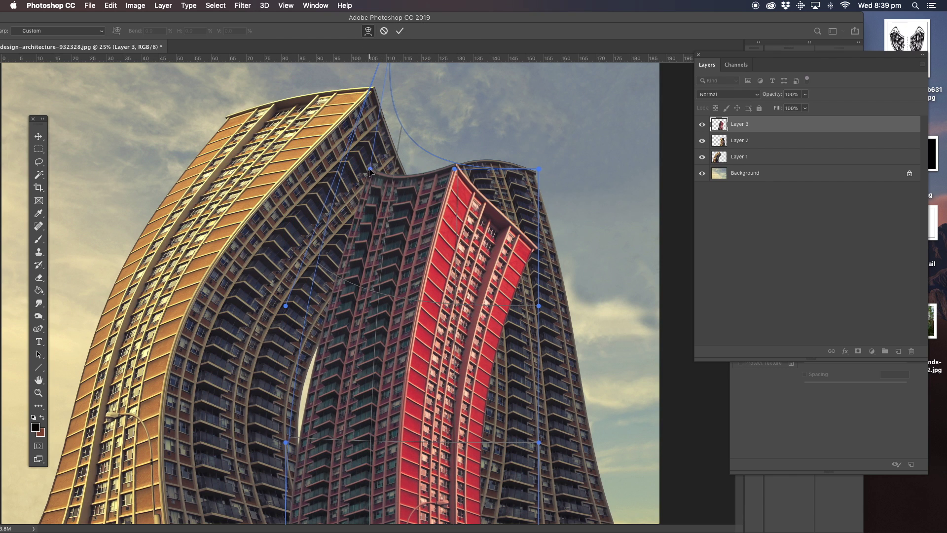
pyautogui.moveTo(370, 169); pyautogui.dragTo(352, 64)
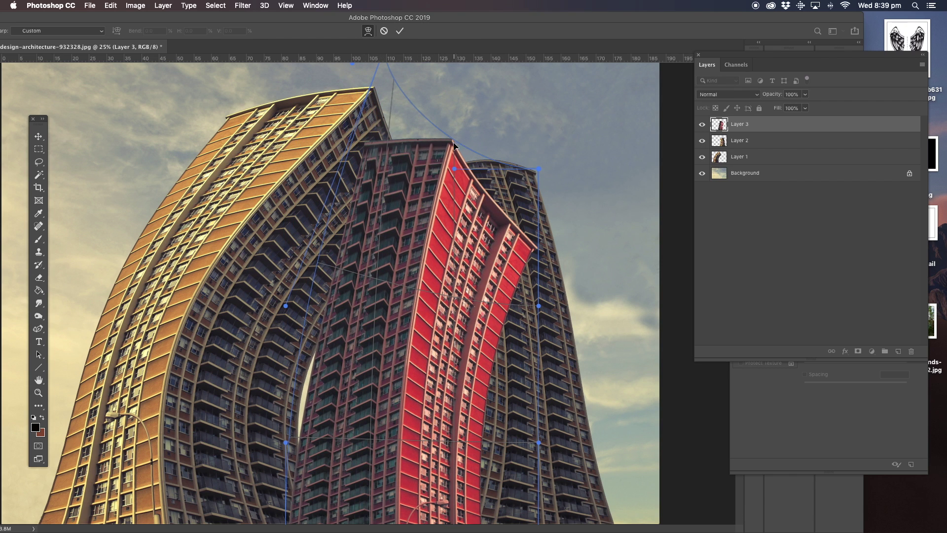
pyautogui.moveTo(453, 144); pyautogui.dragTo(515, 148)
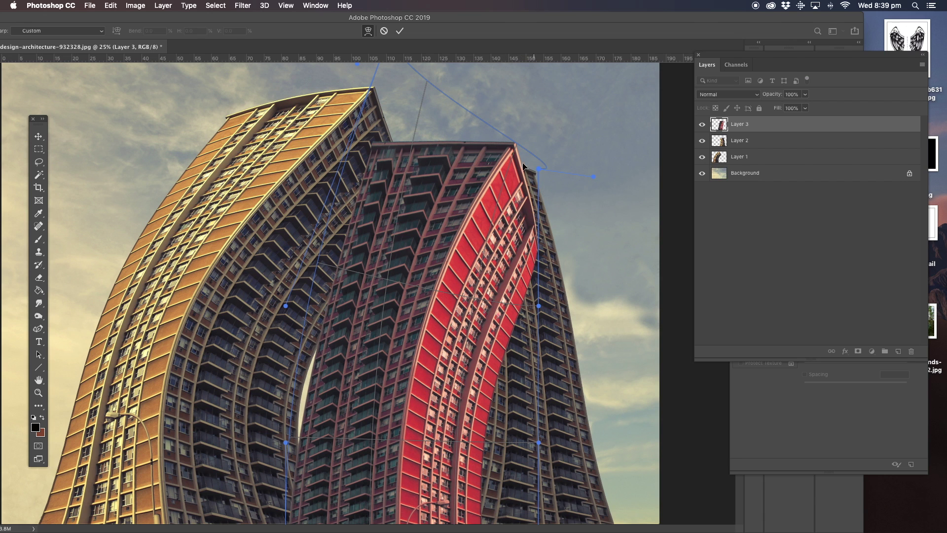
pyautogui.moveTo(515, 149); pyautogui.dragTo(548, 210)
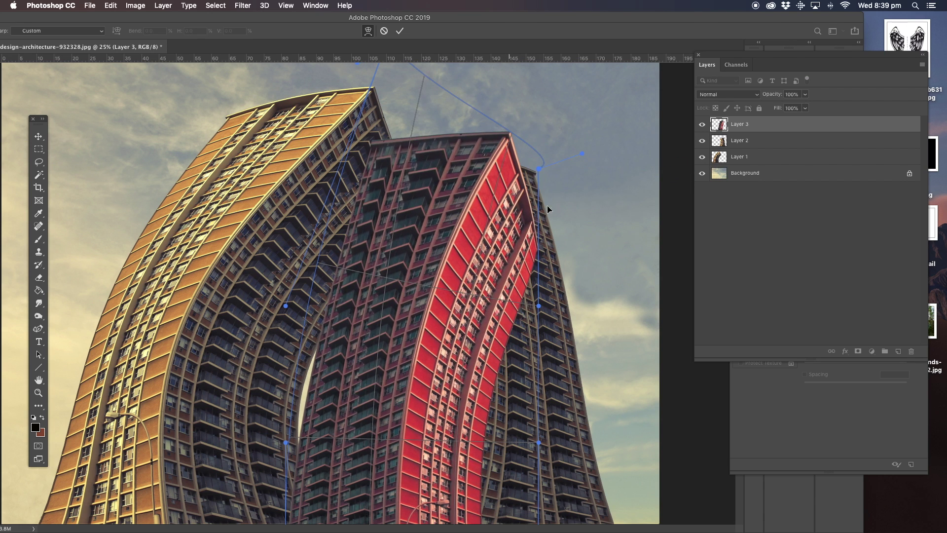
pyautogui.moveTo(536, 253); pyautogui.dragTo(559, 200)
pyautogui.moveTo(515, 139); pyautogui.dragTo(614, 178)
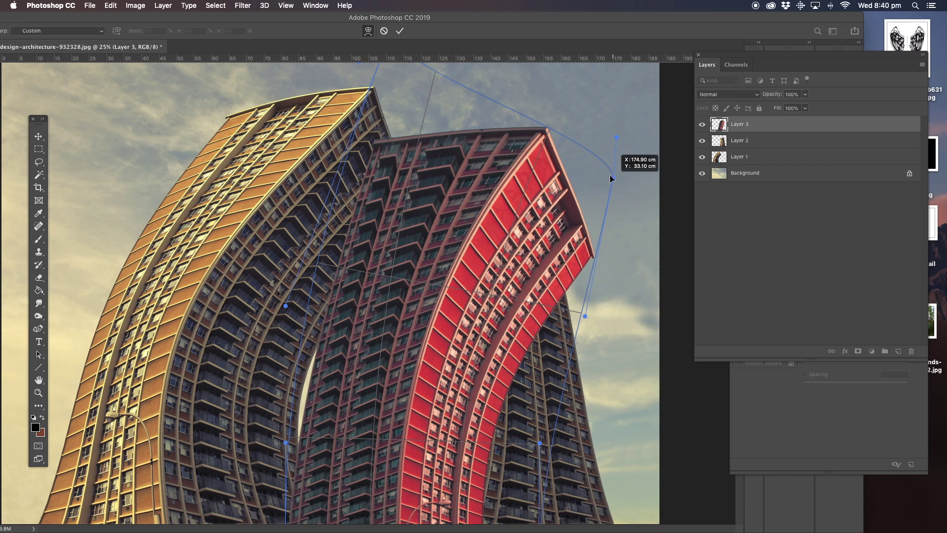
pyautogui.moveTo(547, 134)
pyautogui.mouseDown()
pyautogui.moveTo(576, 130)
pyautogui.moveTo(561, 126)
pyautogui.mouseUp()
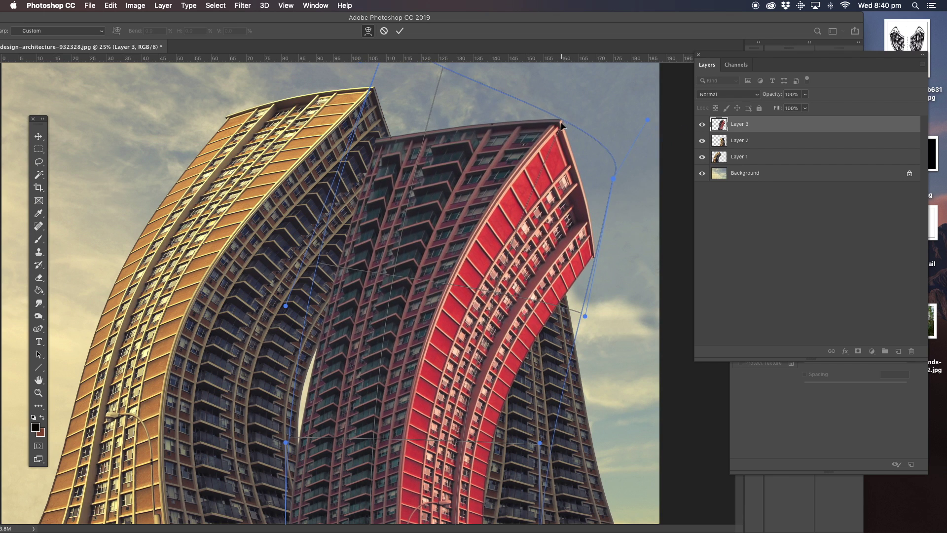
pyautogui.click(38, 136)
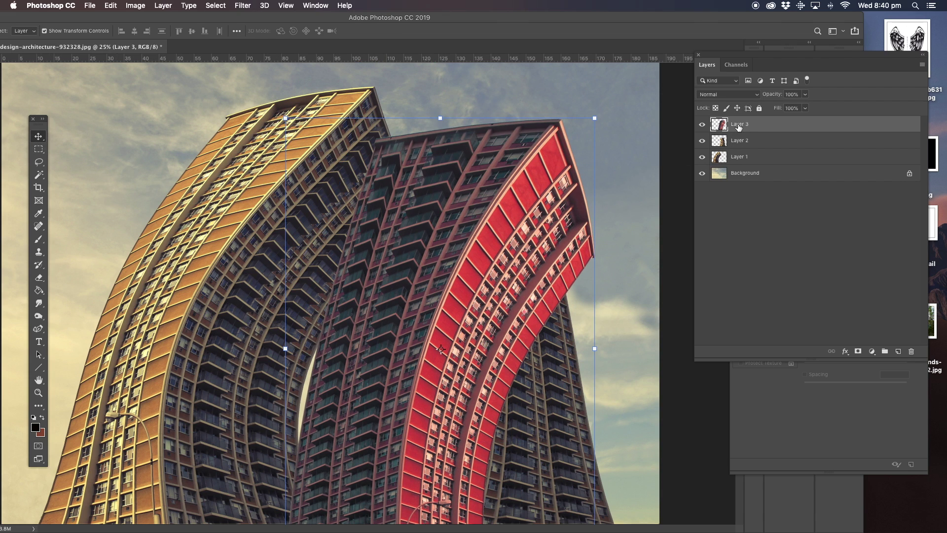
# Move Layer 3 below Layer 2, shift it up-right, and rotate it about 16° clockwise
pyautogui.moveTo(744, 126); pyautogui.dragTo(748, 154)
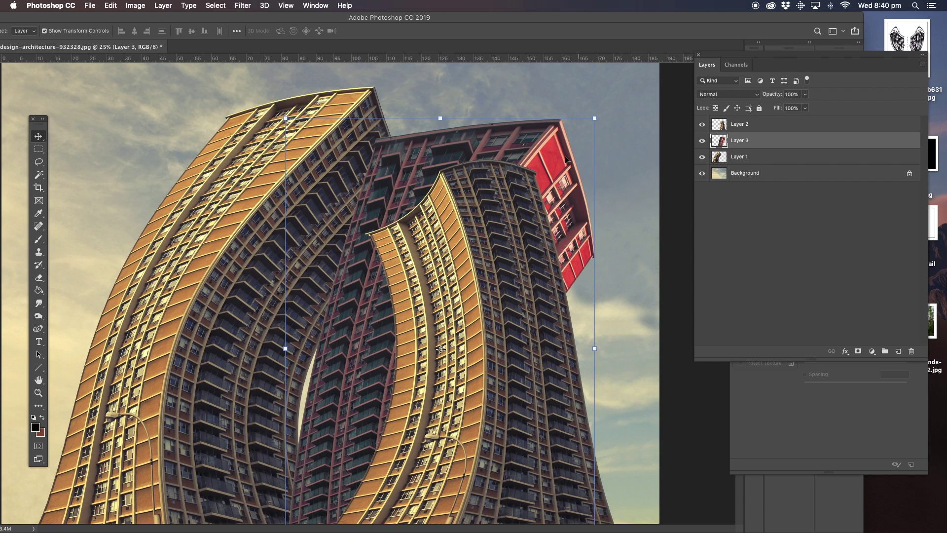
pyautogui.moveTo(545, 150); pyautogui.dragTo(575, 130)
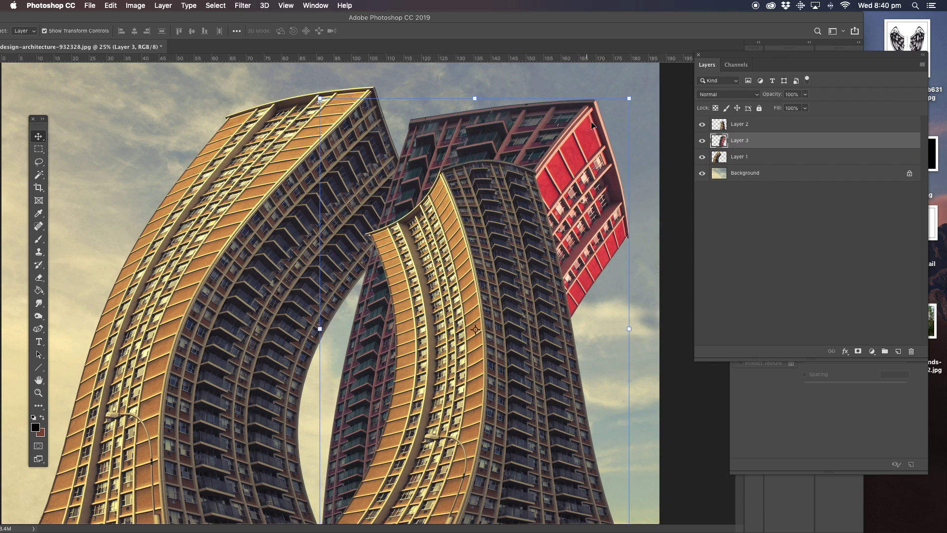
pyautogui.click(634, 93)
pyautogui.moveTo(640, 93); pyautogui.dragTo(699, 148)
pyautogui.moveTo(355, 345); pyautogui.dragTo(327, 331)
pyautogui.press('Return')
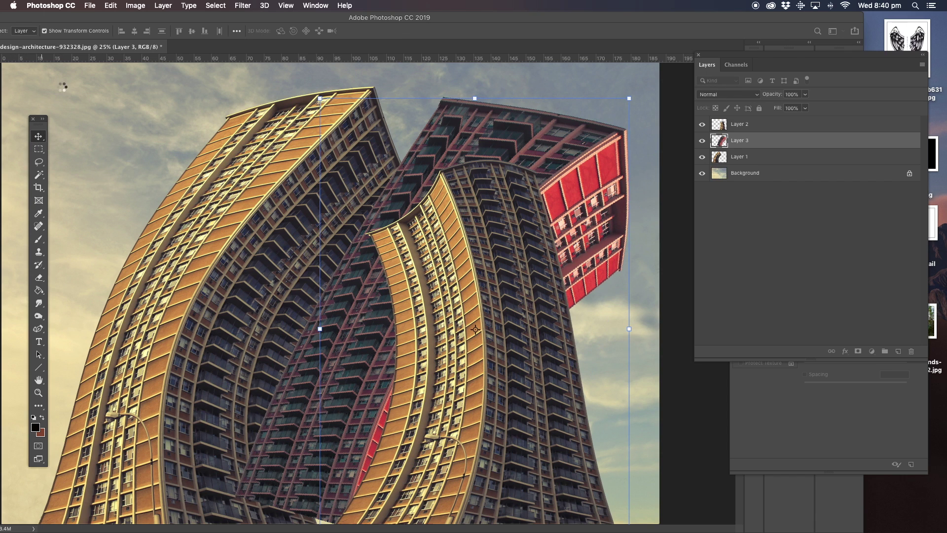
pyautogui.click(110, 5)
# Warp the red building's lower-left up and right into an arc, nudge it right, then hide Layer 3
pyautogui.moveTo(136, 236)
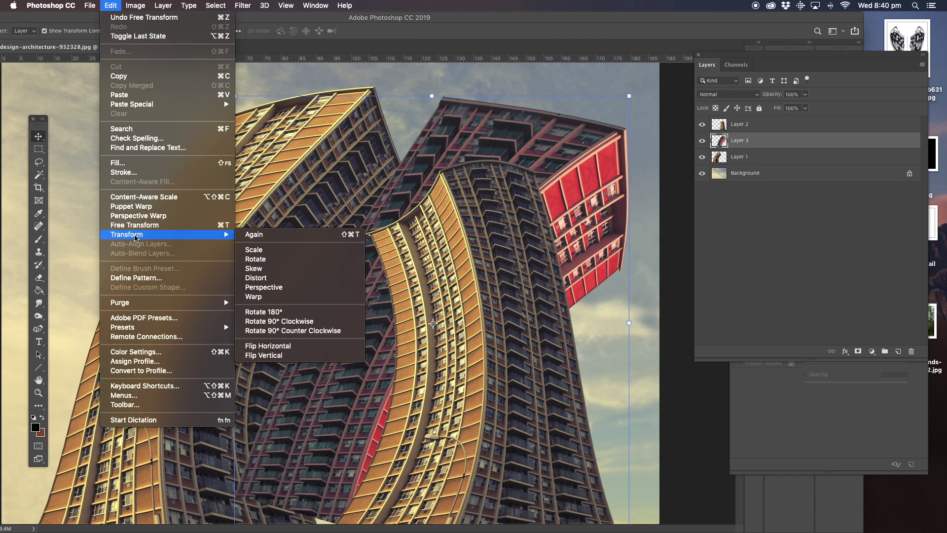
pyautogui.click(257, 298)
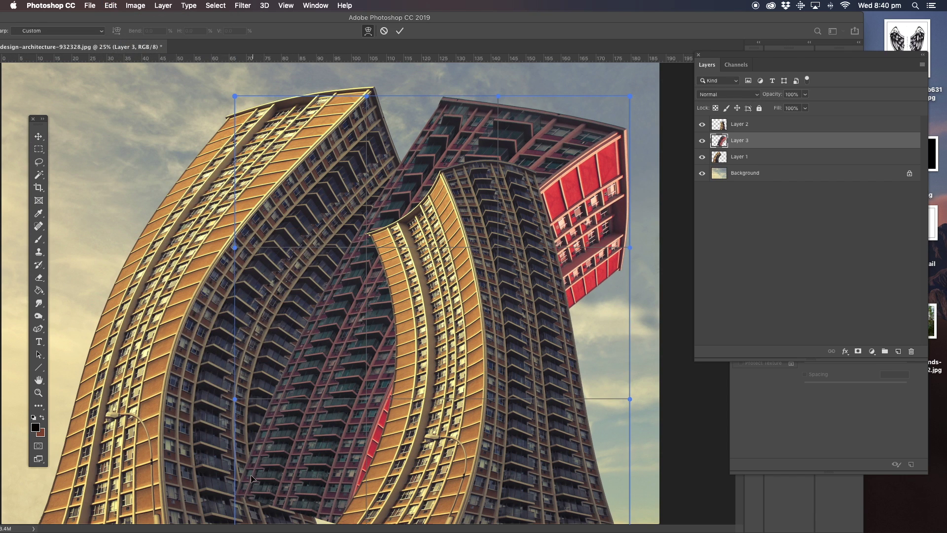
pyautogui.moveTo(243, 498); pyautogui.dragTo(306, 371)
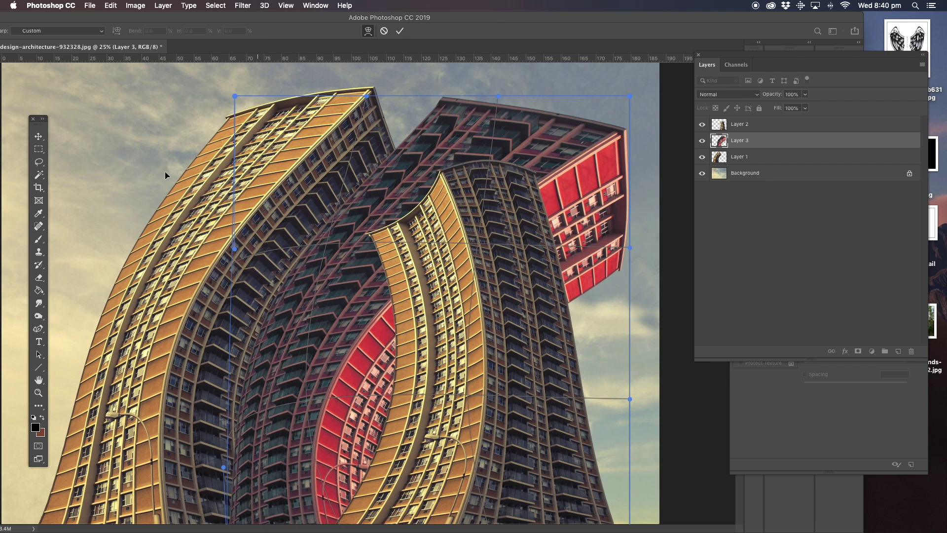
pyautogui.click(39, 137)
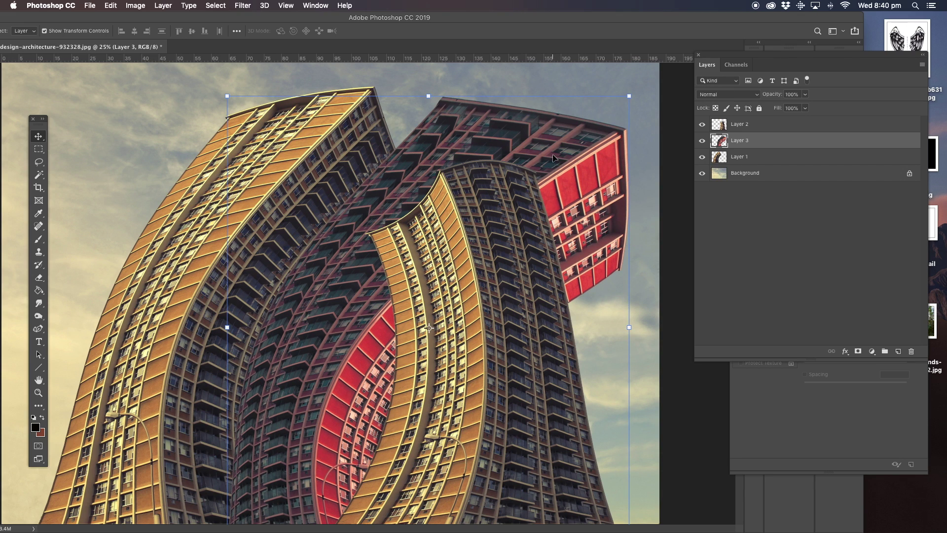
pyautogui.moveTo(328, 286); pyautogui.dragTo(343, 288)
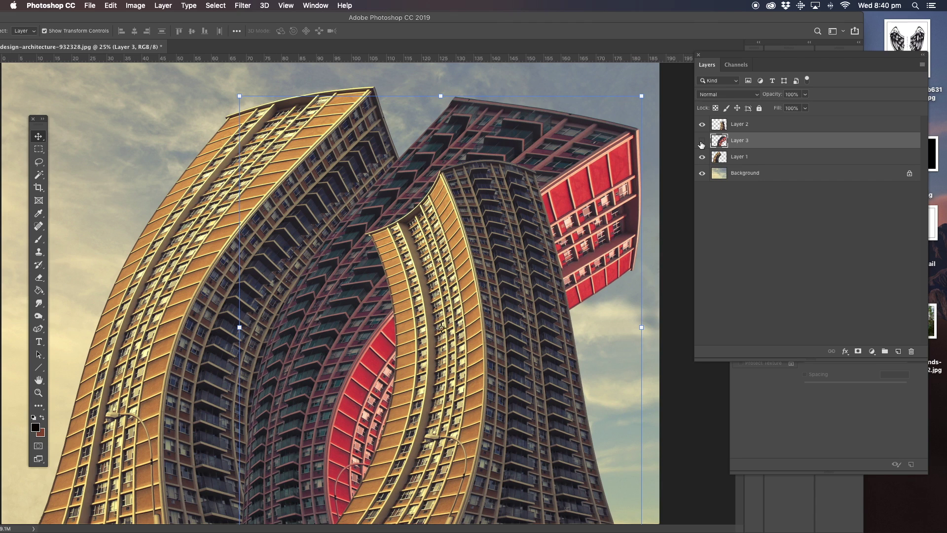
pyautogui.click(701, 143)
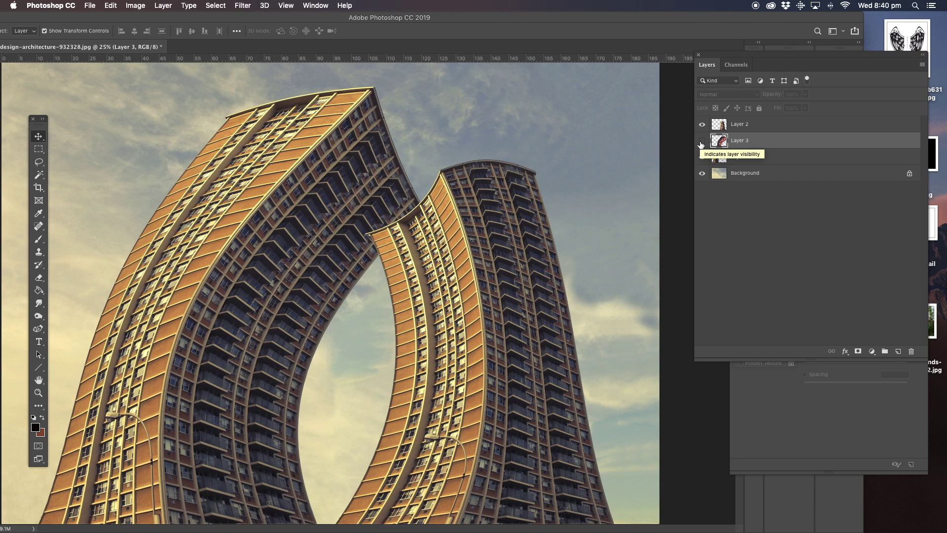
# Move the right orange tower on Layer 2 down and make the red building visible again
pyautogui.click(741, 126)
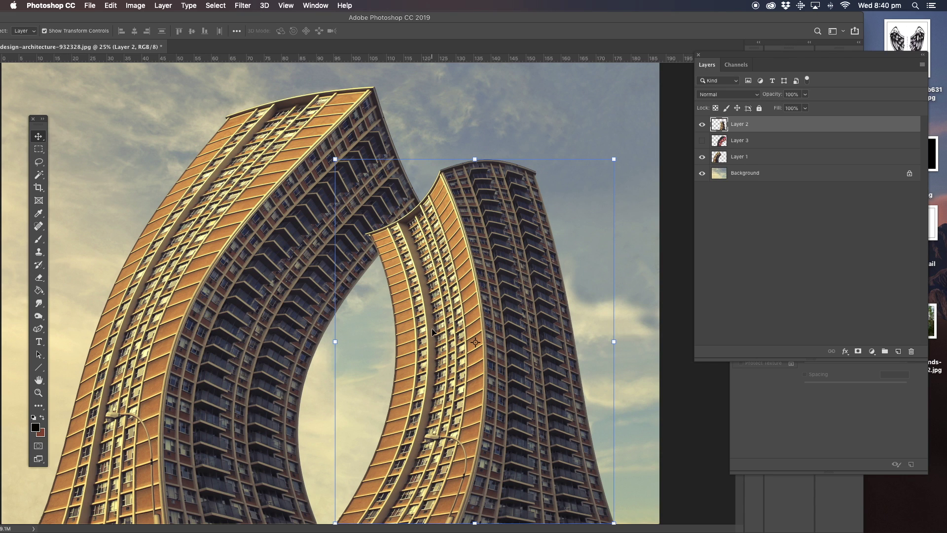
pyautogui.moveTo(433, 332); pyautogui.dragTo(432, 398)
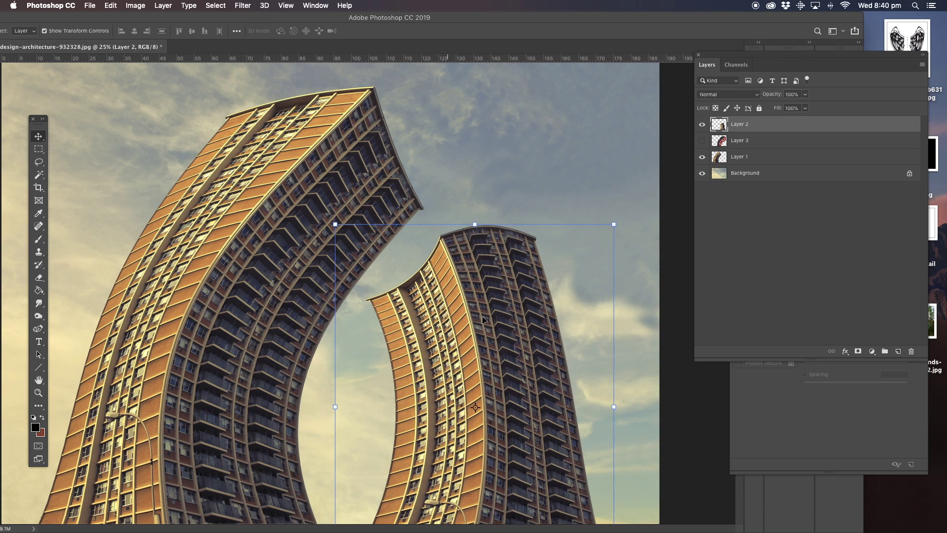
pyautogui.click(702, 141)
# Scale the red building to about 88%, reposition it, and tilt it about 6°
pyautogui.click(736, 141)
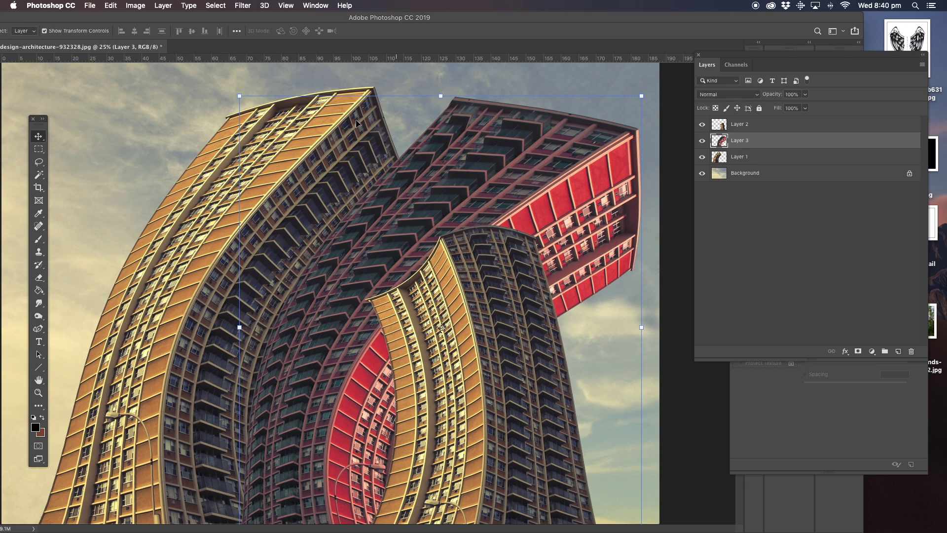
pyautogui.moveTo(240, 95); pyautogui.dragTo(277, 145)
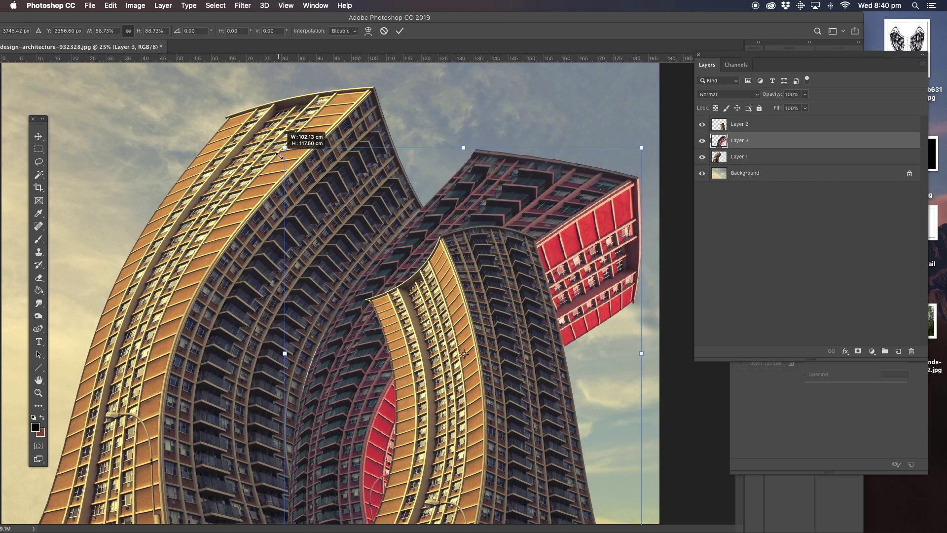
pyautogui.moveTo(280, 156); pyautogui.dragTo(281, 158)
pyautogui.moveTo(508, 183)
pyautogui.mouseDown()
pyautogui.moveTo(490, 156)
pyautogui.moveTo(512, 190)
pyautogui.mouseUp()
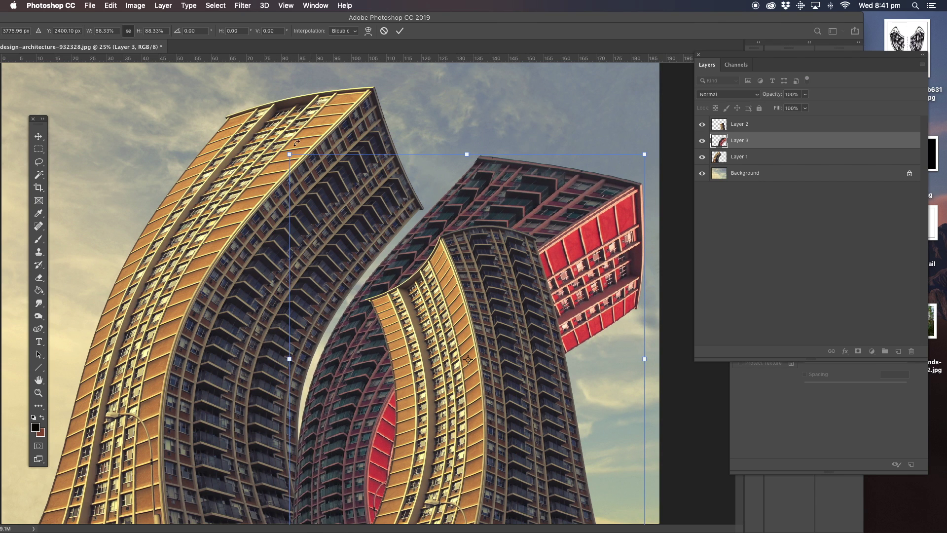
pyautogui.moveTo(279, 147); pyautogui.dragTo(305, 130)
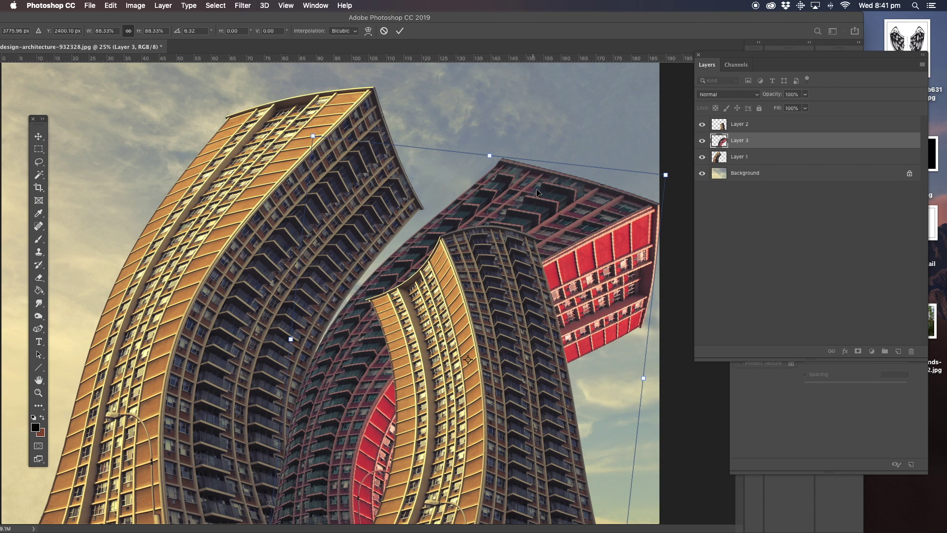
pyautogui.moveTo(543, 192); pyautogui.dragTo(538, 198)
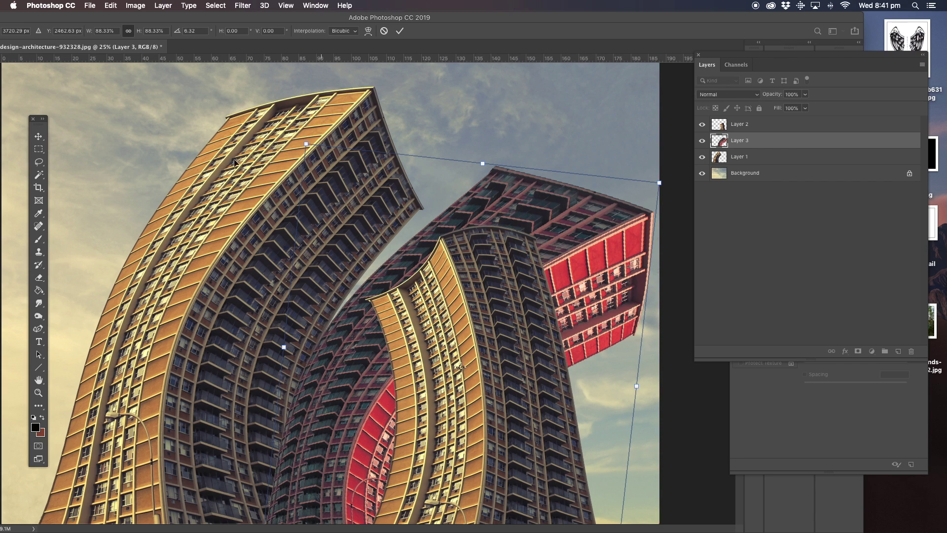
pyautogui.press('Return')
# Nudge the left orange tower on Layer 1 slightly left and stack Layer 1 above Layer 3
pyautogui.click(38, 136)
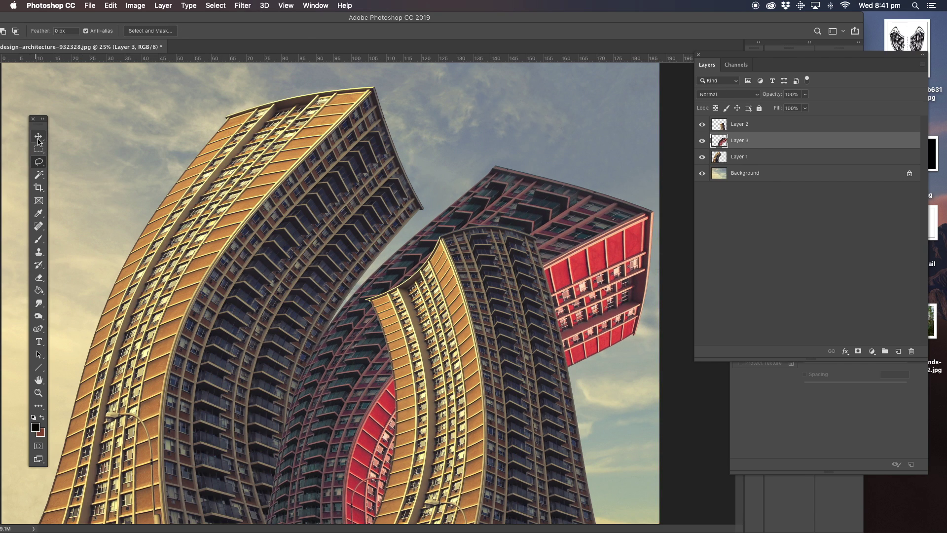
pyautogui.click(725, 157)
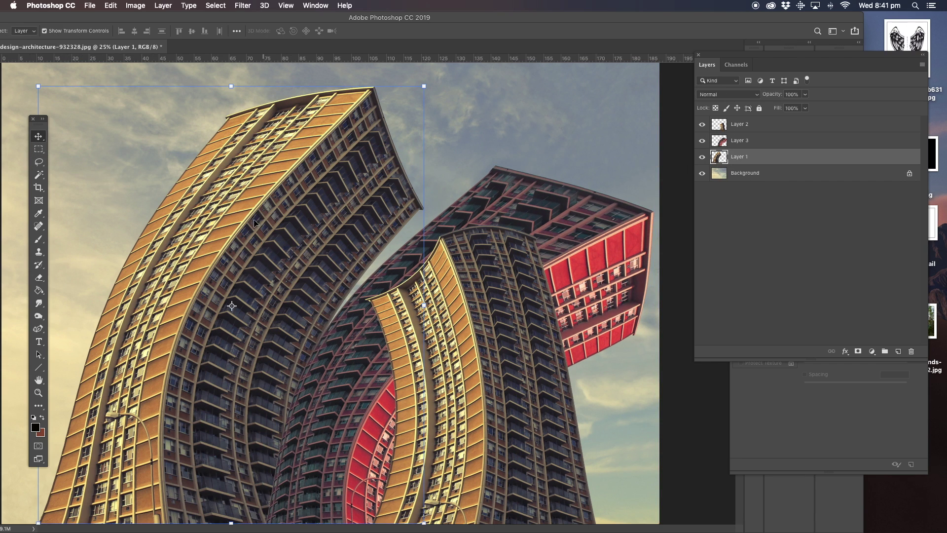
pyautogui.moveTo(250, 217); pyautogui.dragTo(231, 217)
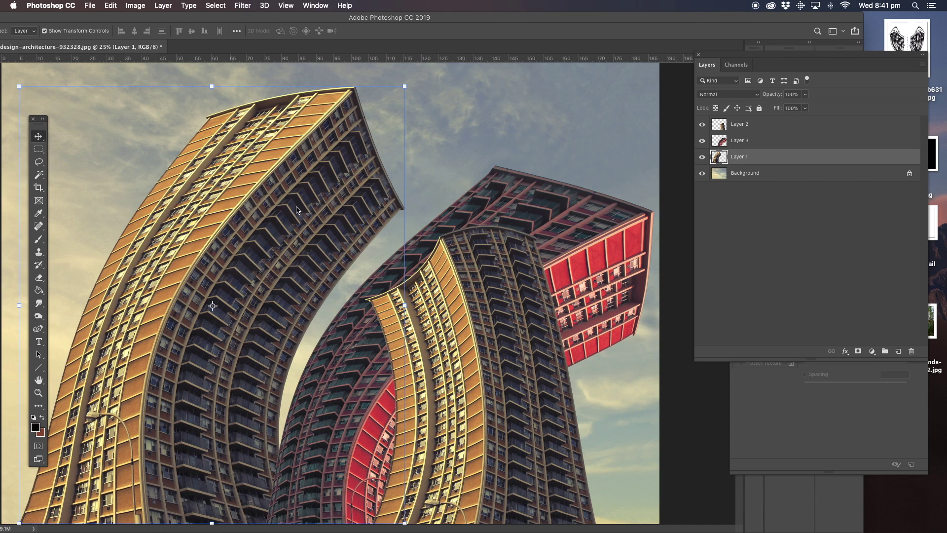
pyautogui.moveTo(746, 158); pyautogui.dragTo(740, 141)
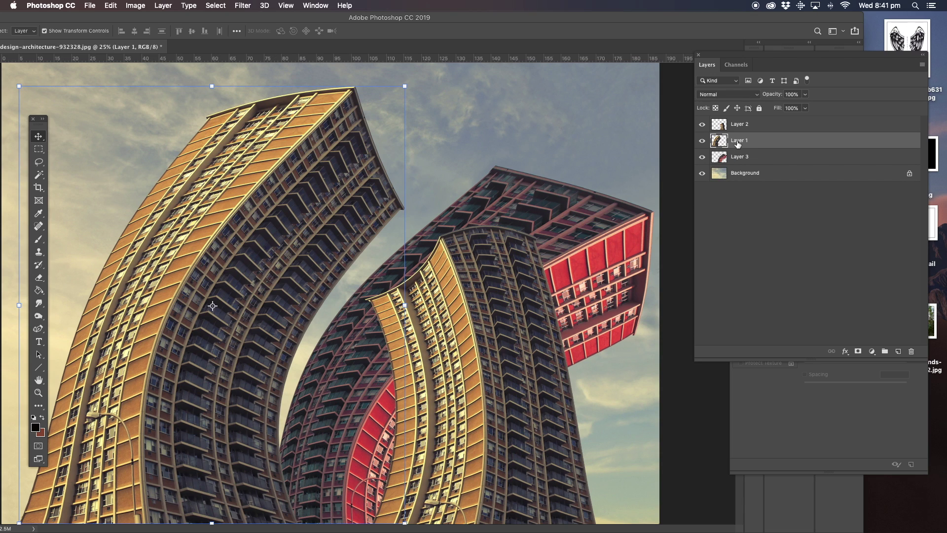
pyautogui.click(740, 158)
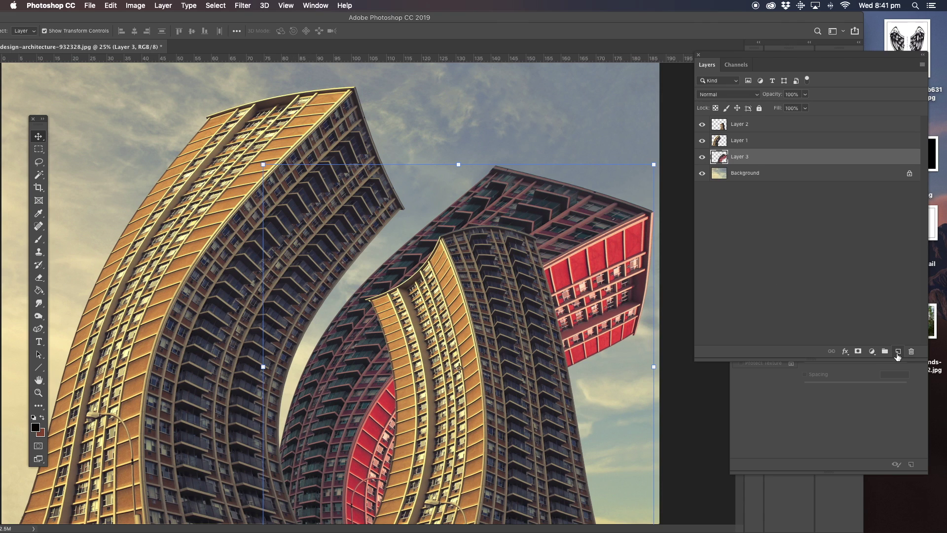
# On a new layer with Layer 2 hidden, lasso the curved gap between buildings and fill it black
pyautogui.click(898, 352)
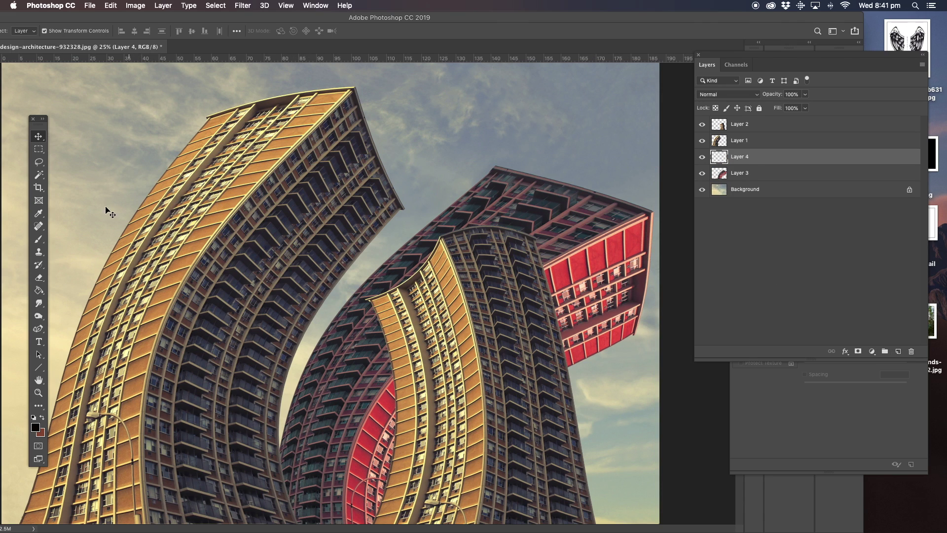
pyautogui.click(39, 162)
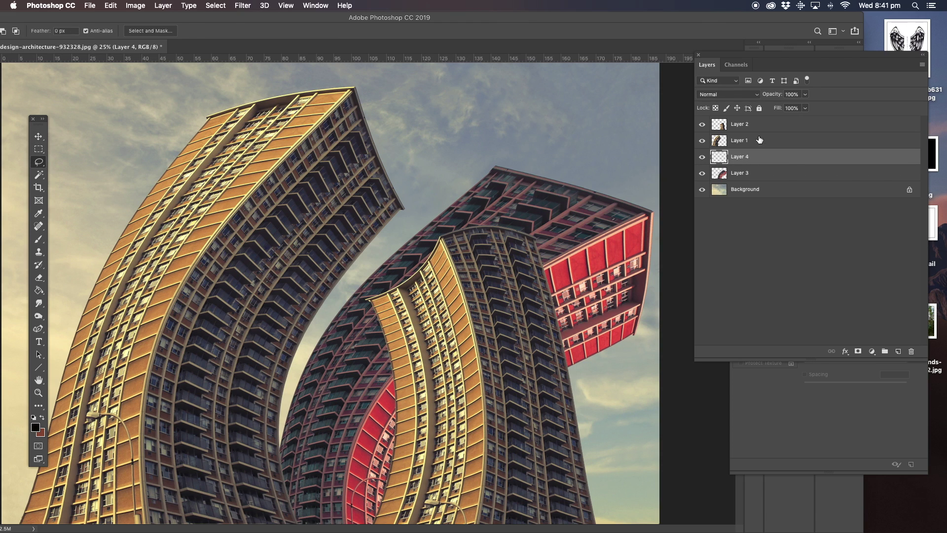
pyautogui.click(702, 124)
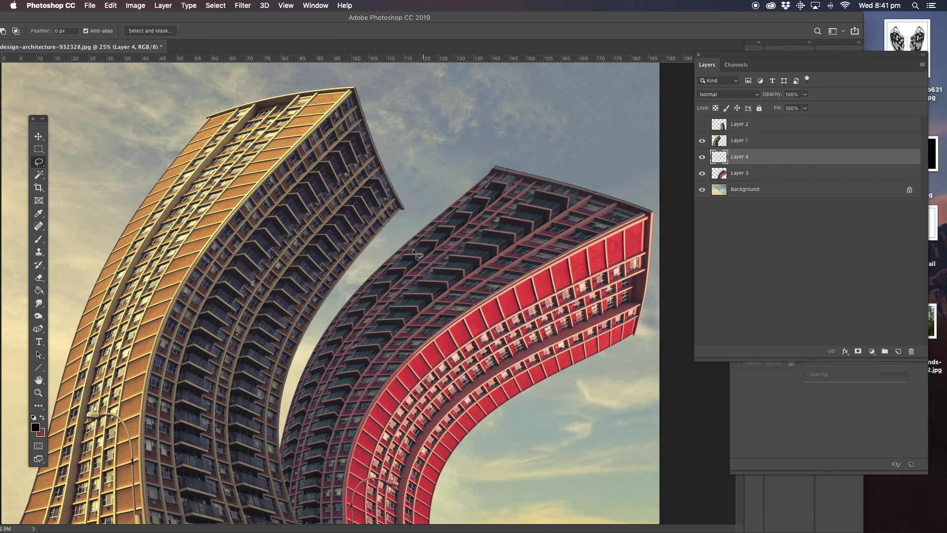
pyautogui.moveTo(404, 245); pyautogui.dragTo(457, 250)
pyautogui.moveTo(313, 506)
pyautogui.mouseDown()
pyautogui.moveTo(309, 528)
pyautogui.moveTo(296, 528)
pyautogui.moveTo(282, 488)
pyautogui.mouseUp()
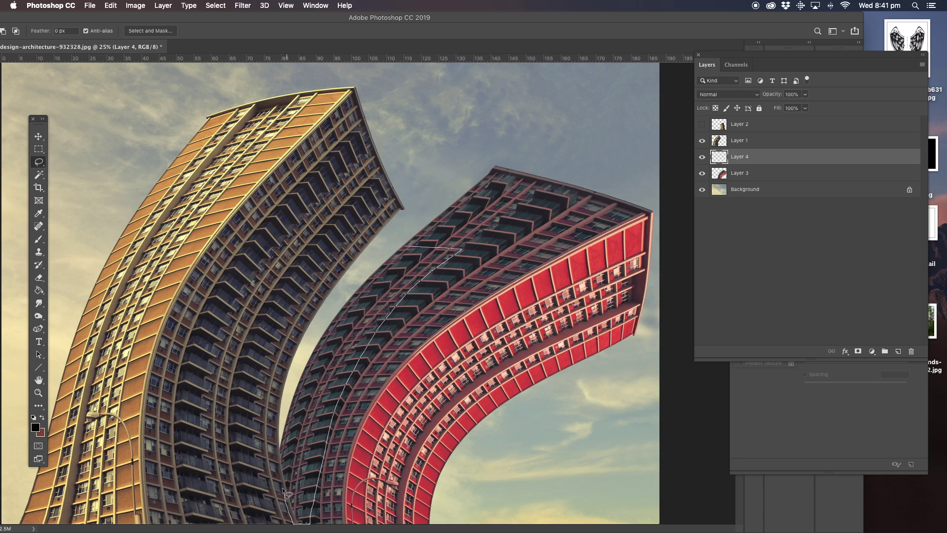
pyautogui.moveTo(291, 392); pyautogui.dragTo(334, 302)
pyautogui.moveTo(404, 236); pyautogui.dragTo(395, 242)
pyautogui.click(39, 291)
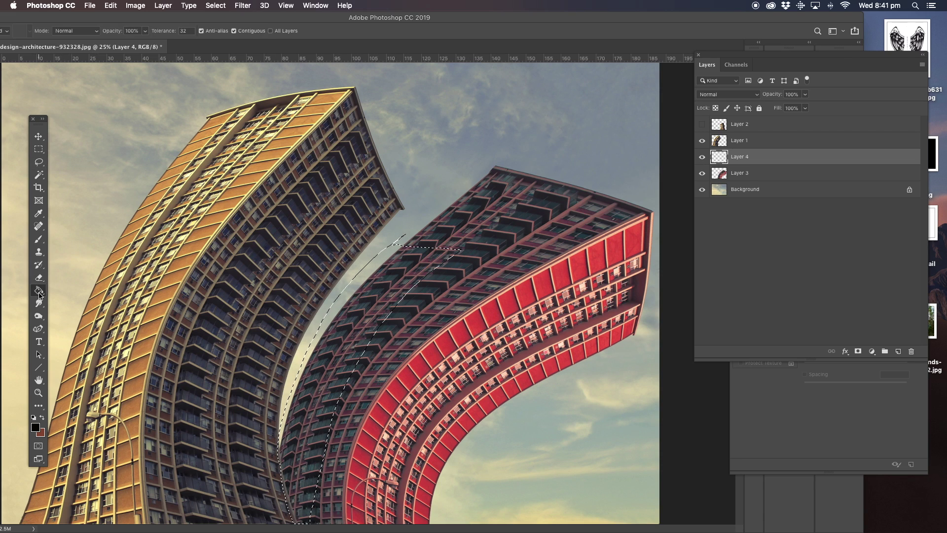
pyautogui.click(368, 310)
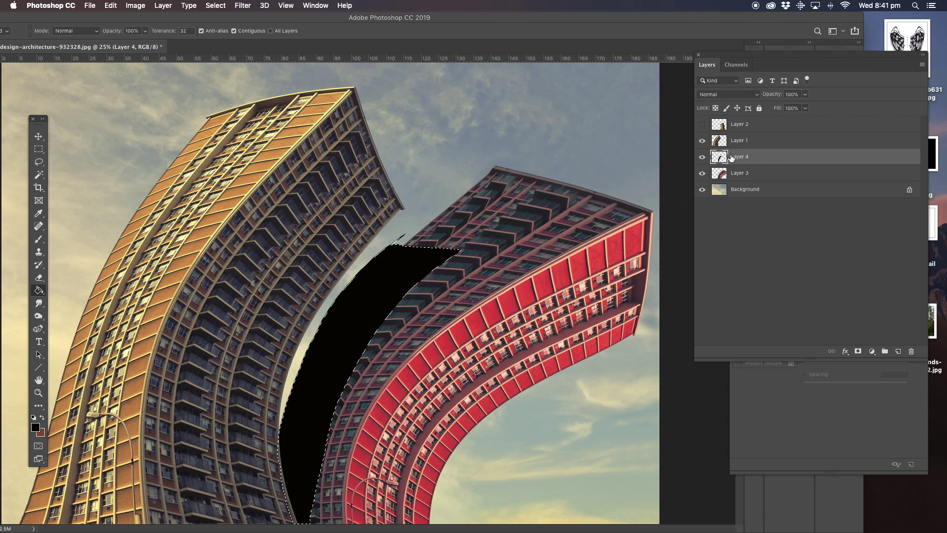
# Deselect the black shape and lower Layer 4's opacity to make it semi-transparent
pyautogui.click(38, 162)
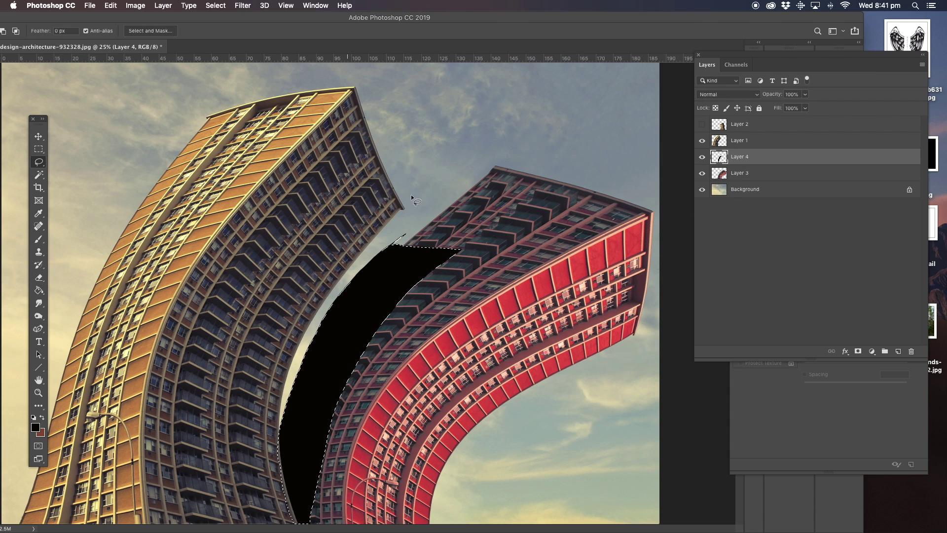
pyautogui.click(461, 219)
pyautogui.moveTo(419, 247); pyautogui.dragTo(414, 250)
pyautogui.click(413, 250)
pyautogui.click(805, 95)
pyautogui.moveTo(791, 111); pyautogui.dragTo(785, 109)
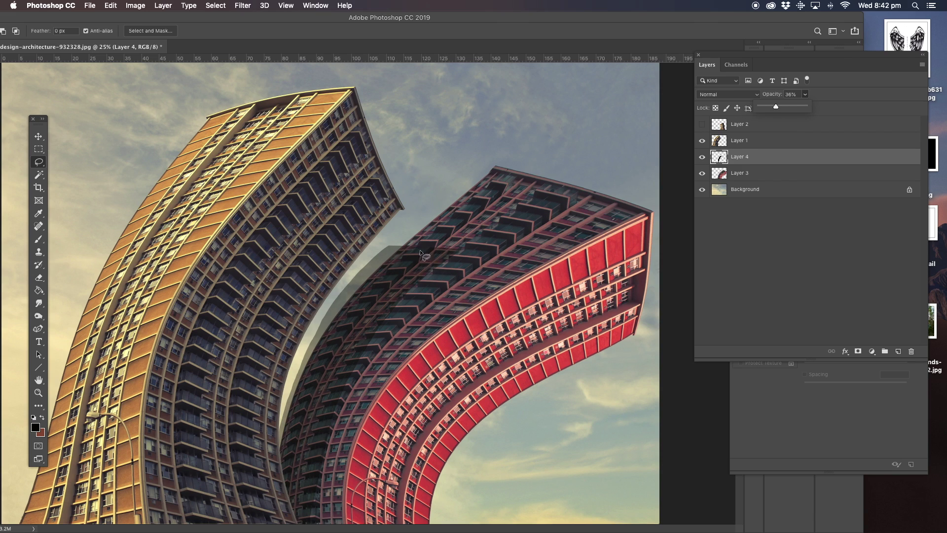
# Zoom in on the shadow and trim part of it with a lasso selection
pyautogui.click(39, 392)
pyautogui.click(421, 266)
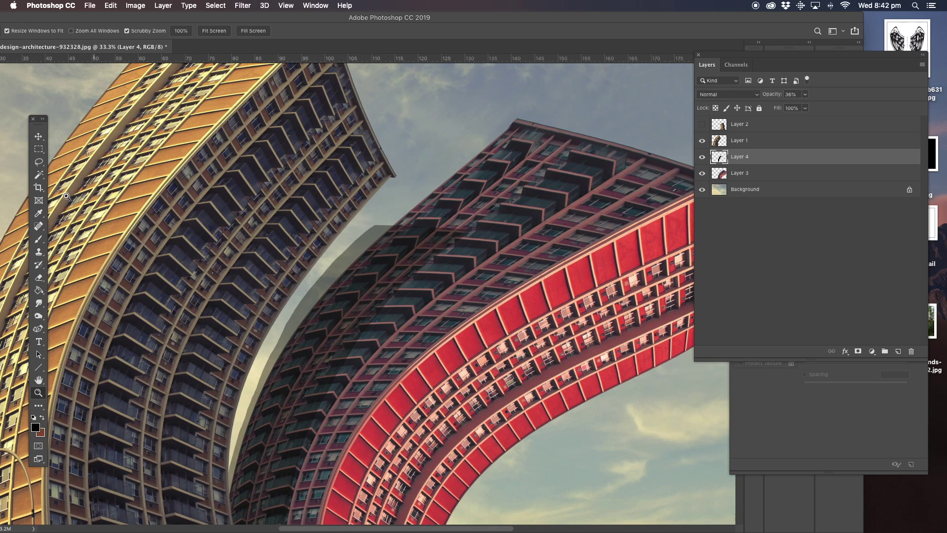
pyautogui.click(39, 162)
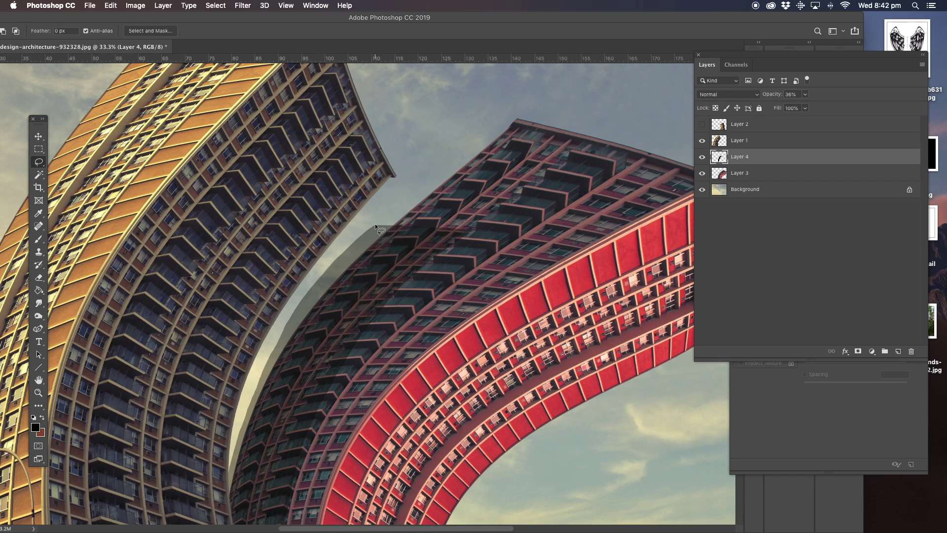
pyautogui.moveTo(375, 224)
pyautogui.mouseDown()
pyautogui.moveTo(387, 209)
pyautogui.moveTo(477, 208)
pyautogui.moveTo(474, 259)
pyautogui.moveTo(440, 262)
pyautogui.mouseUp()
pyautogui.press('super+z')
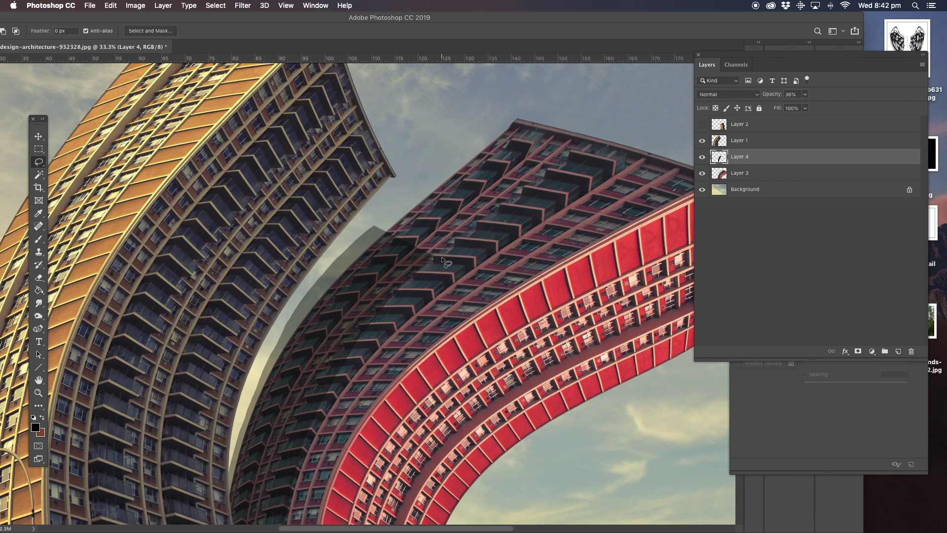
# Set the shadow layer's opacity to 62%, checking the whole image, then zoom back to 25%
pyautogui.click(40, 393)
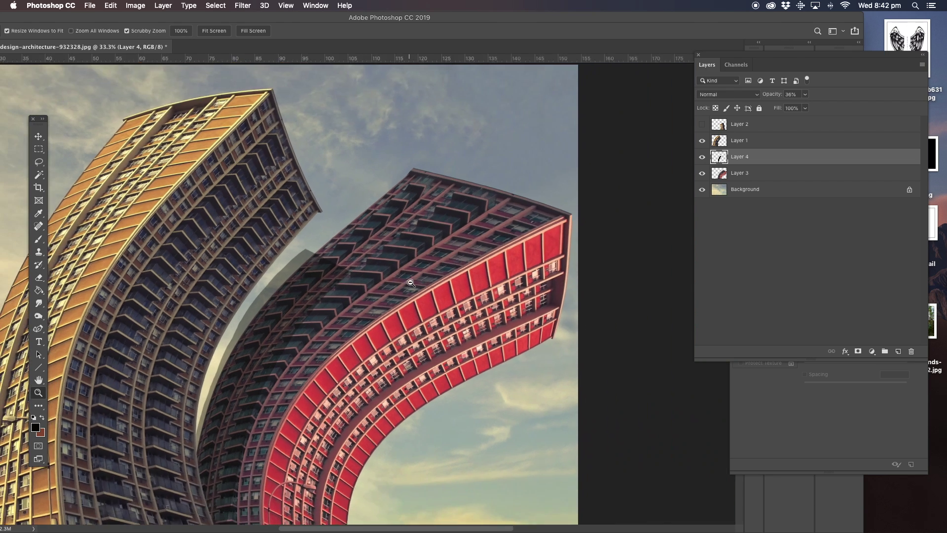
pyautogui.keyDown('alt'); pyautogui.click(411, 280); pyautogui.keyUp('alt')
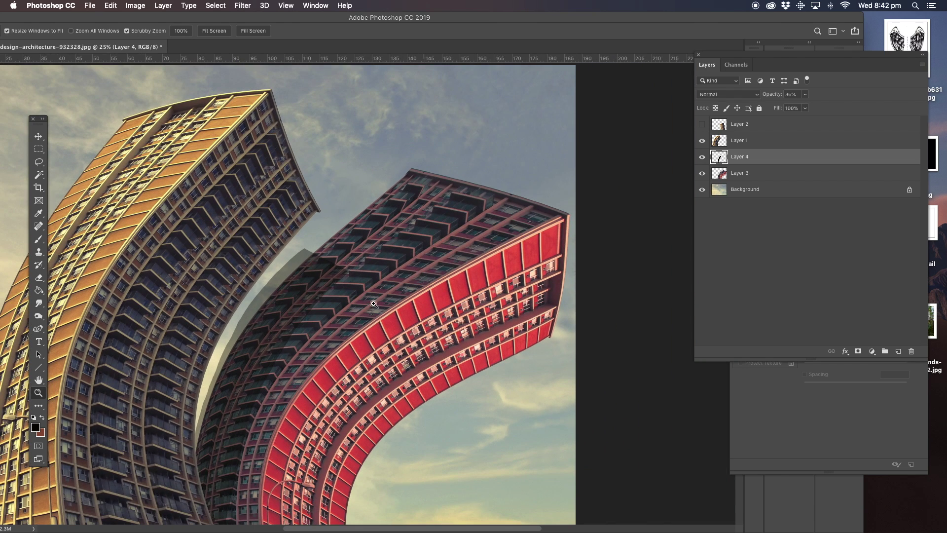
pyautogui.keyDown('alt'); pyautogui.click(287, 329); pyautogui.keyUp('alt')
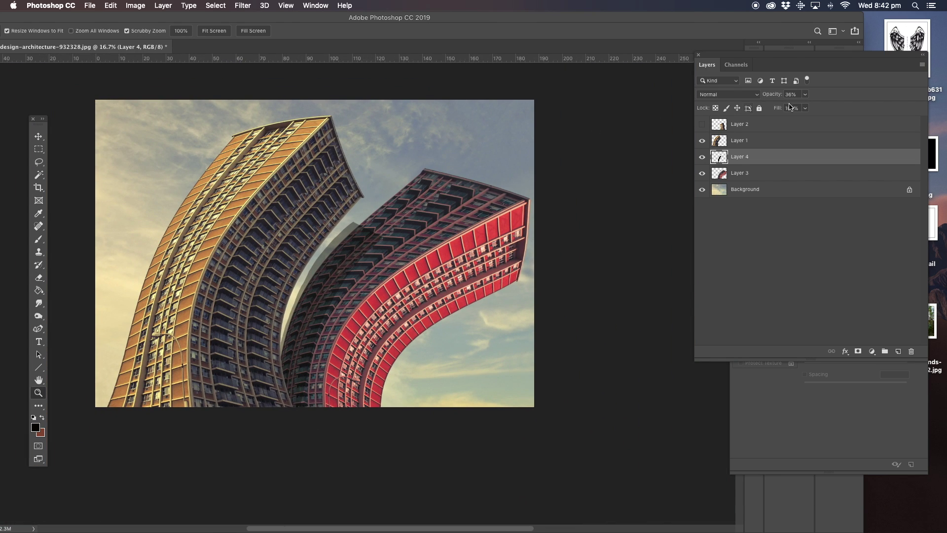
pyautogui.click(806, 96)
pyautogui.moveTo(805, 106); pyautogui.dragTo(817, 107)
pyautogui.click(284, 317)
pyautogui.click(284, 317)
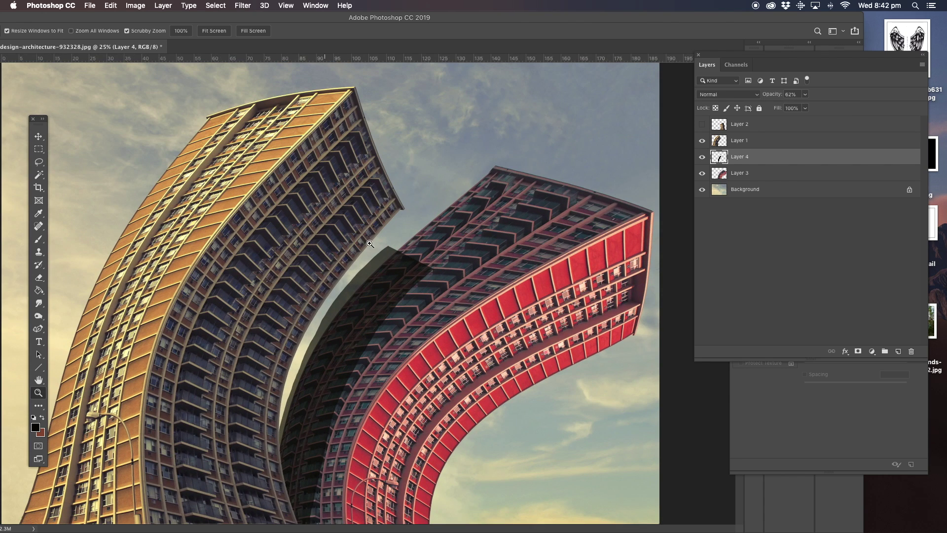
pyautogui.click(38, 162)
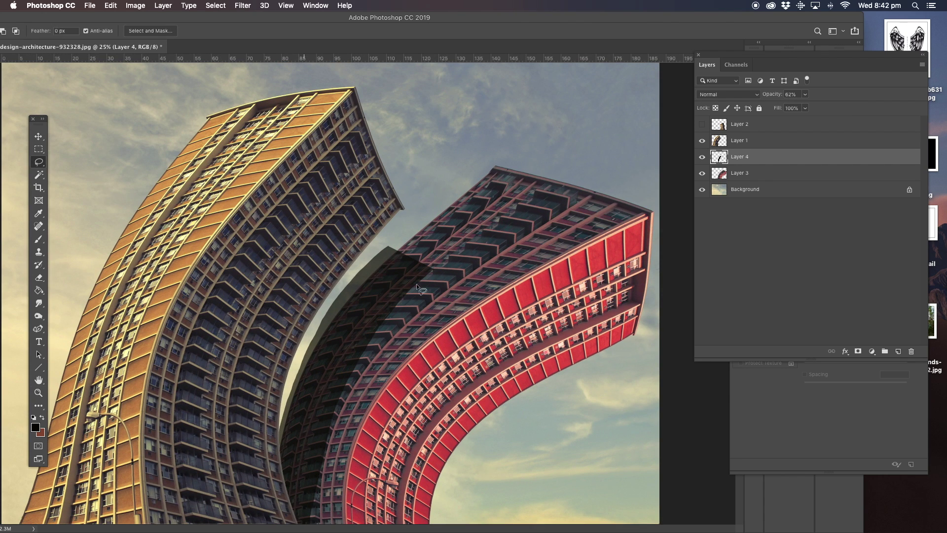
# Extend the shadow up the red building by filling an extra lassoed area with black
pyautogui.moveTo(378, 329); pyautogui.dragTo(378, 329)
pyautogui.click(430, 268)
pyautogui.moveTo(309, 450); pyautogui.dragTo(311, 444)
pyautogui.click(38, 290)
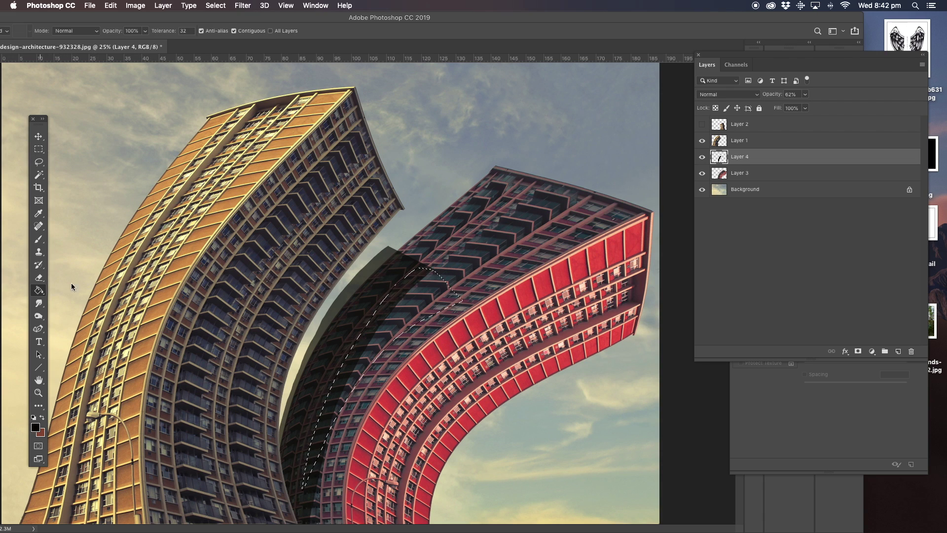
pyautogui.click(409, 300)
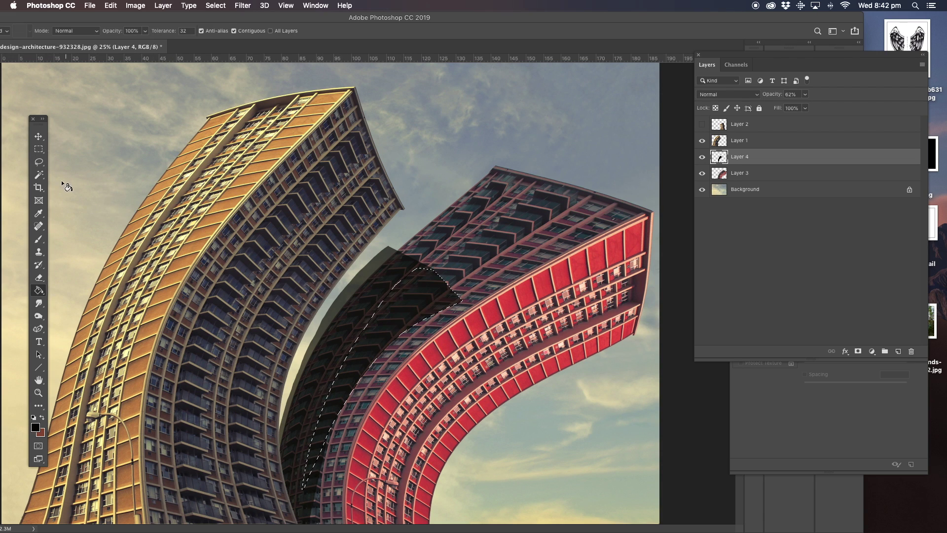
pyautogui.click(39, 162)
pyautogui.click(133, 165)
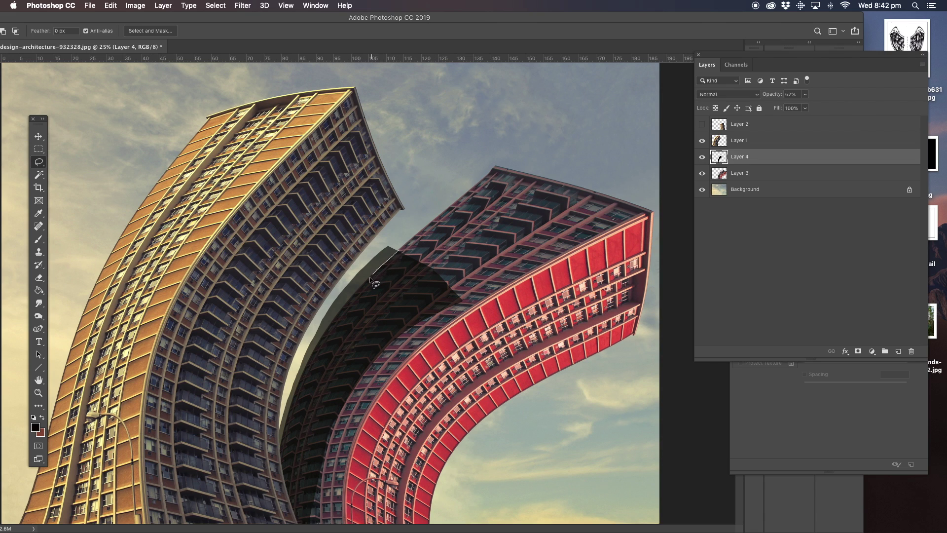
# Cut away the shadow's excess part, a grey patch, and two light slivers beside the dark building
pyautogui.moveTo(401, 230); pyautogui.dragTo(397, 247)
pyautogui.press('super+x')
pyautogui.press('super+x')
pyautogui.moveTo(357, 266)
pyautogui.mouseDown()
pyautogui.moveTo(331, 323)
pyautogui.moveTo(364, 284)
pyautogui.mouseUp()
pyautogui.press('super+x')
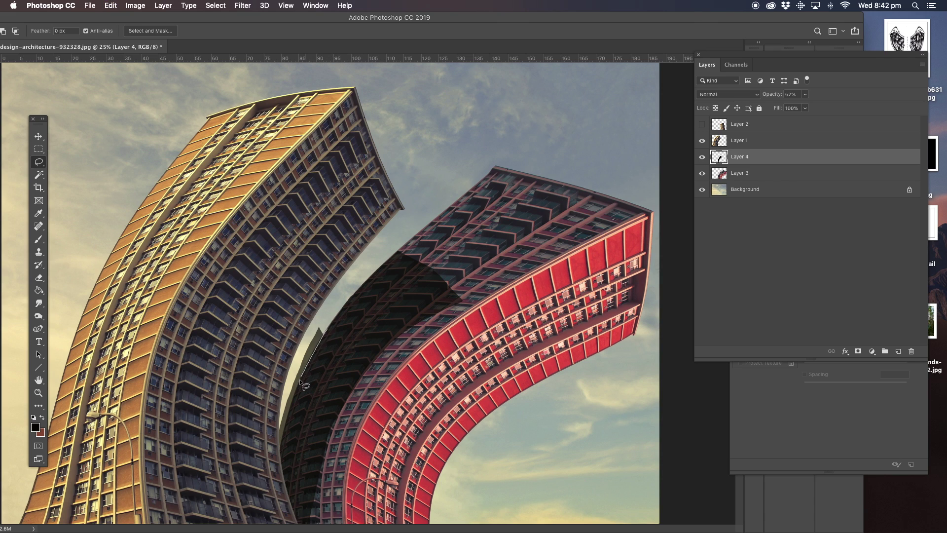
pyautogui.moveTo(306, 336); pyautogui.dragTo(297, 361)
pyautogui.press('super+x')
pyautogui.moveTo(285, 433)
pyautogui.mouseDown()
pyautogui.moveTo(276, 463)
pyautogui.moveTo(291, 378)
pyautogui.mouseUp()
pyautogui.press('super+x')
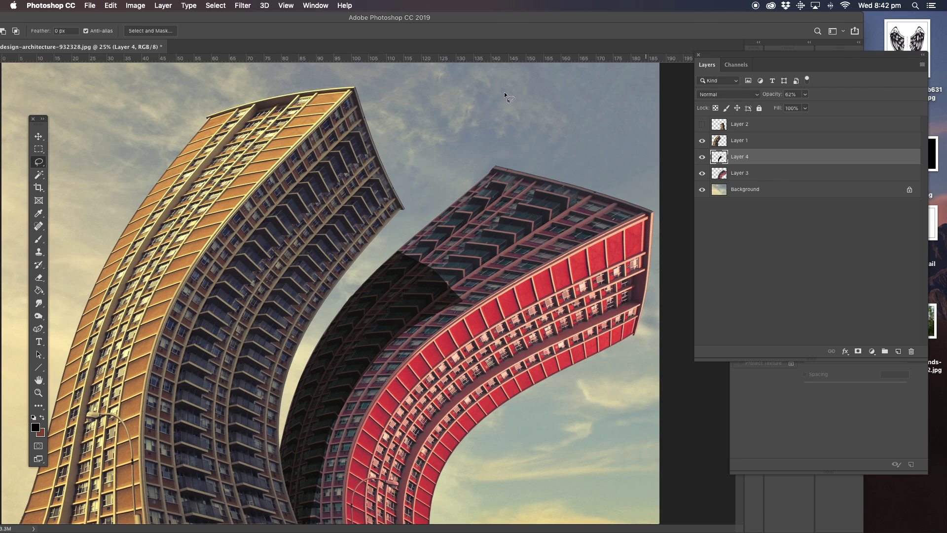
pyautogui.click(241, 6)
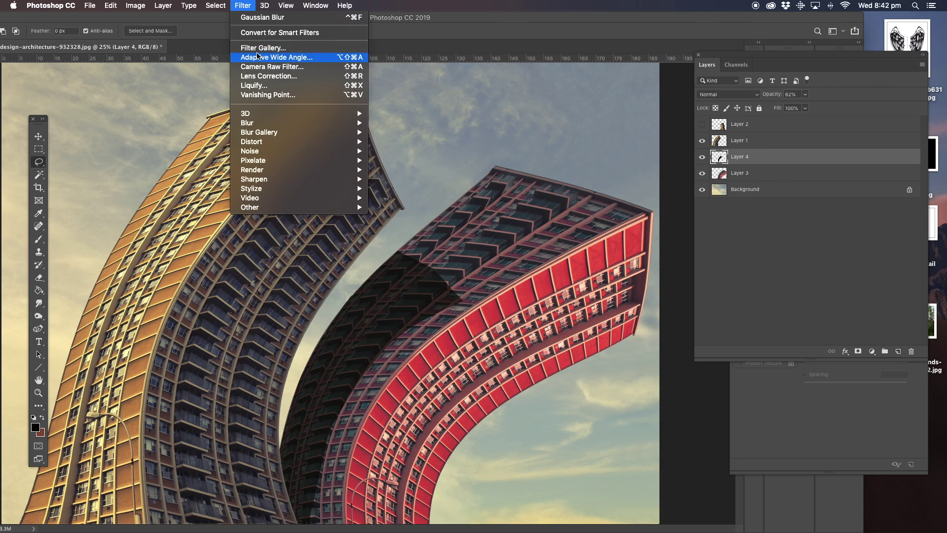
# Soften the shadow with a 7.4-pixel Gaussian Blur, zoom out, and show Layer 2 again
pyautogui.moveTo(252, 126)
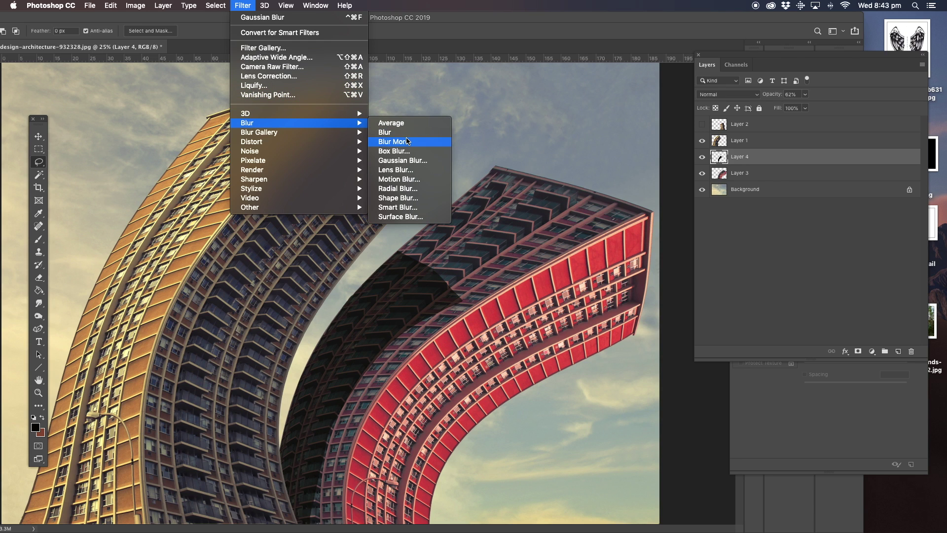
pyautogui.click(419, 159)
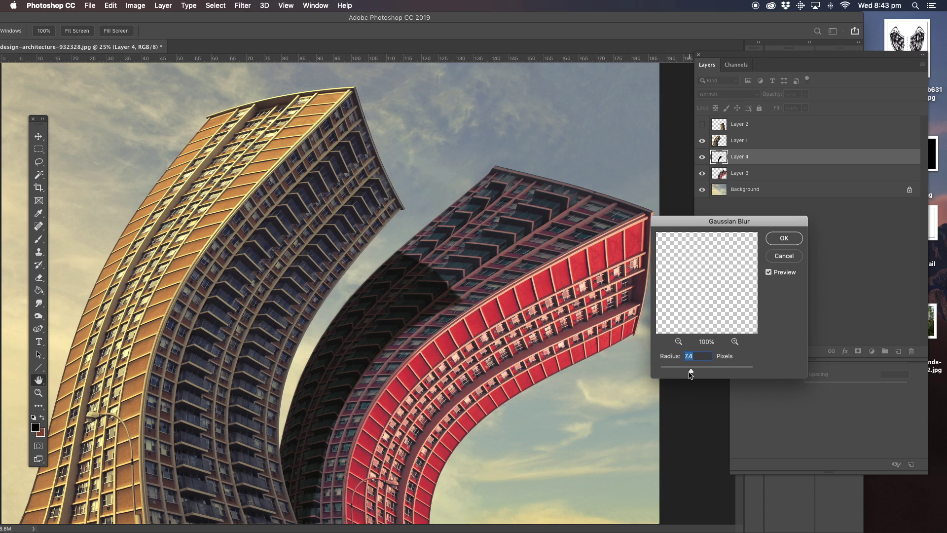
pyautogui.click(784, 239)
pyautogui.press('l')
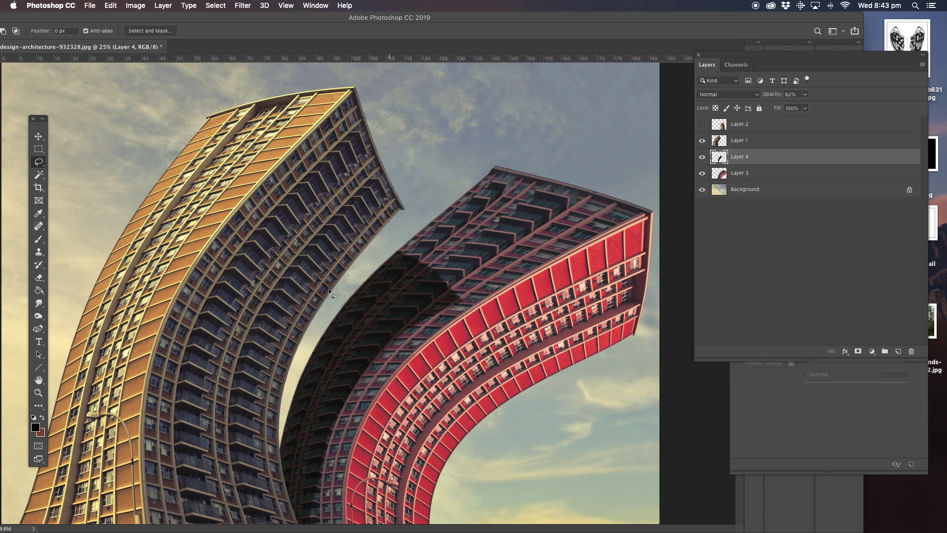
pyautogui.click(38, 393)
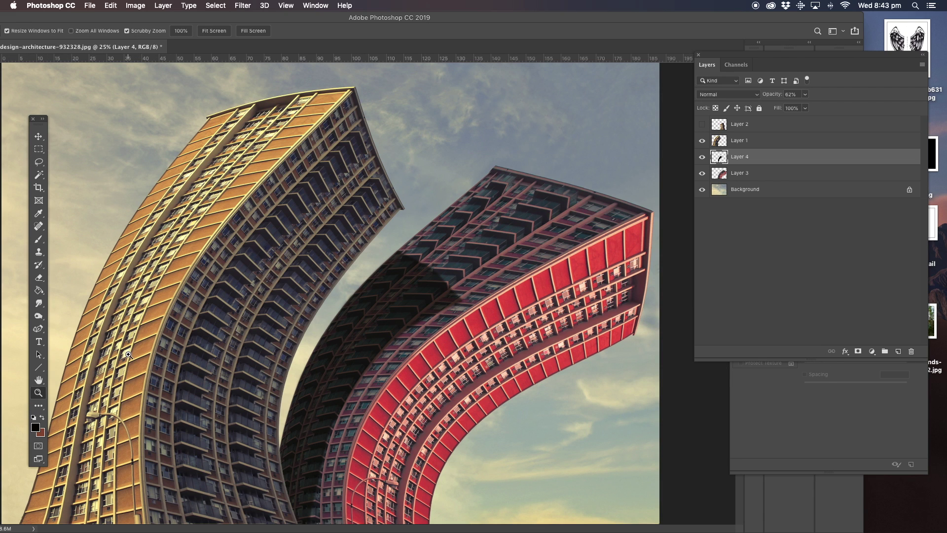
pyautogui.keyDown('alt'); pyautogui.click(267, 288); pyautogui.keyUp('alt')
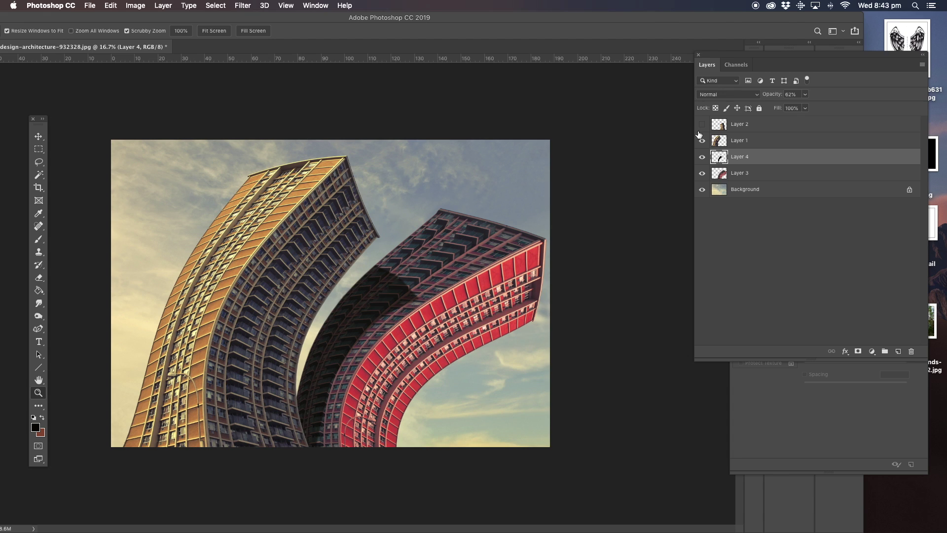
pyautogui.click(701, 126)
# Shift the Layer 2 building right, in front of the red building
pyautogui.click(743, 126)
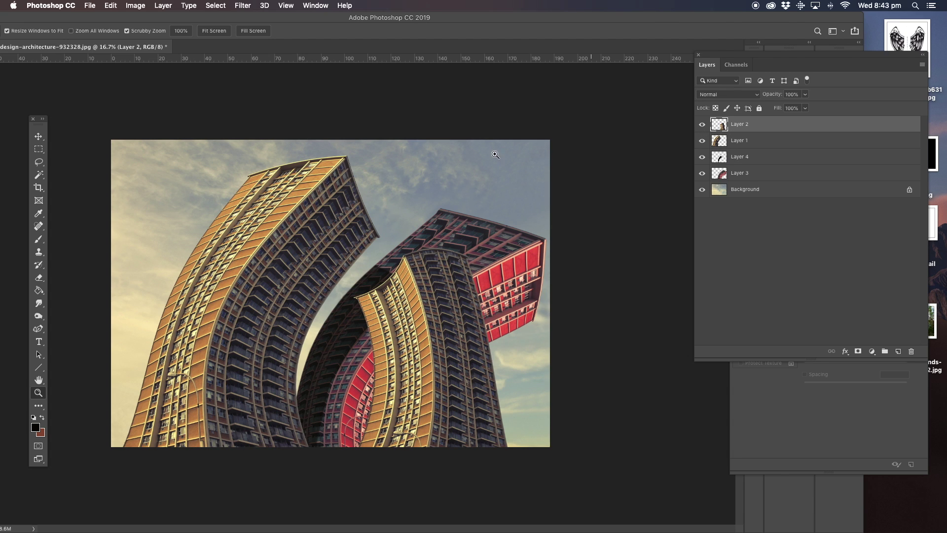
pyautogui.click(38, 136)
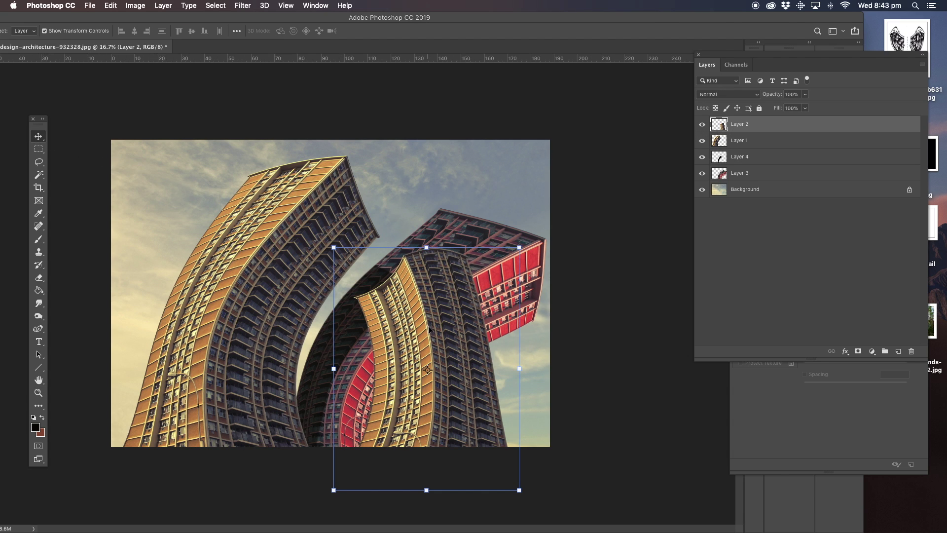
pyautogui.moveTo(429, 328); pyautogui.dragTo(466, 369)
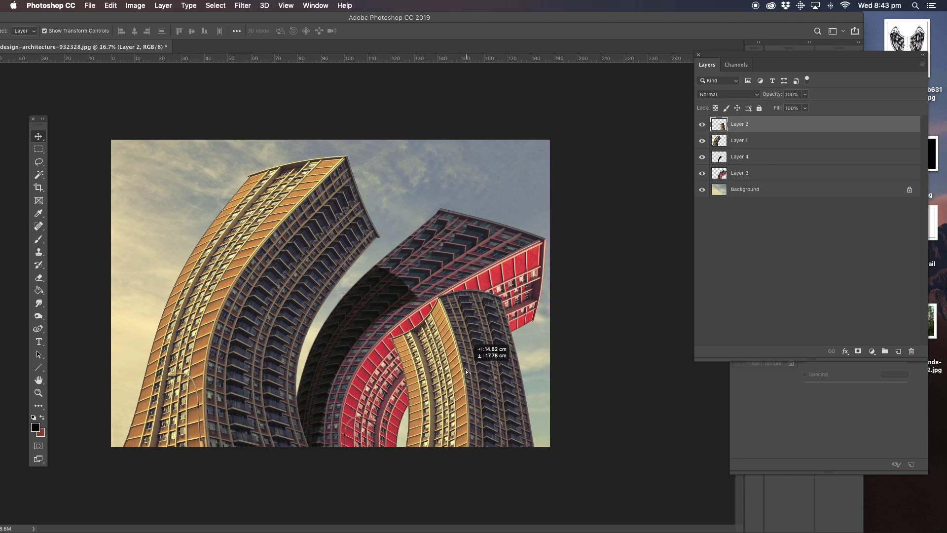
# Recolour the Layer 2 building blue with Hue/Saturation at Hue -180
pyautogui.click(136, 5)
pyautogui.moveTo(209, 34)
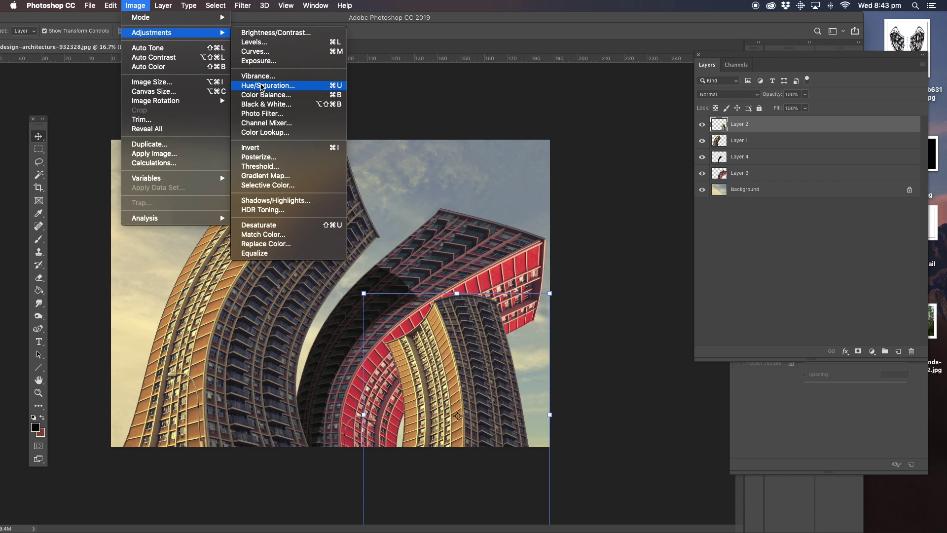
pyautogui.click(266, 86)
pyautogui.moveTo(630, 219); pyautogui.dragTo(544, 220)
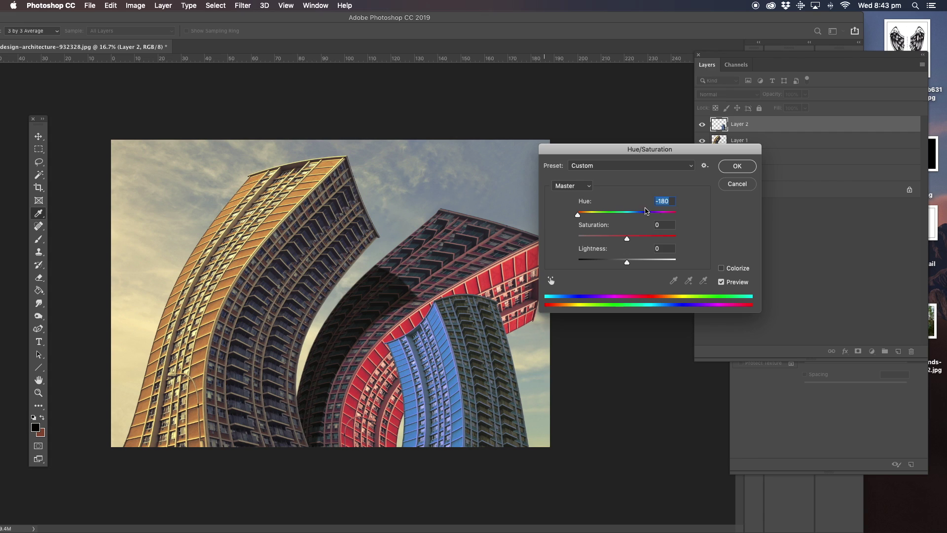
pyautogui.moveTo(579, 215); pyautogui.dragTo(587, 215)
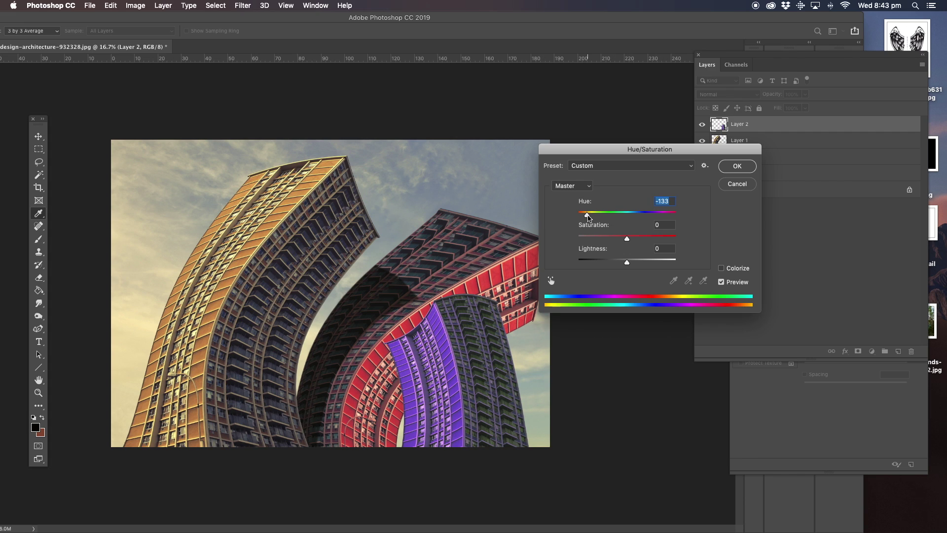
pyautogui.moveTo(586, 218); pyautogui.dragTo(565, 217)
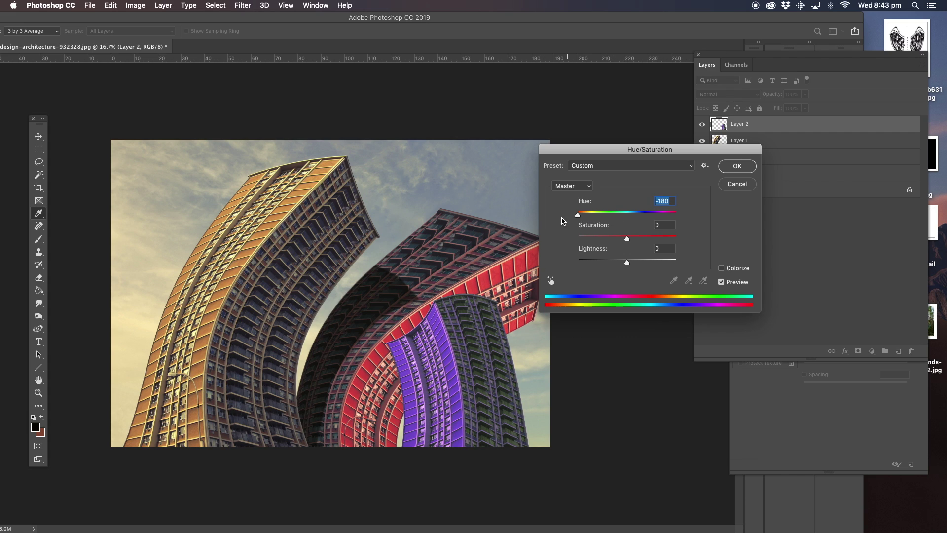
pyautogui.moveTo(671, 218); pyautogui.dragTo(532, 219)
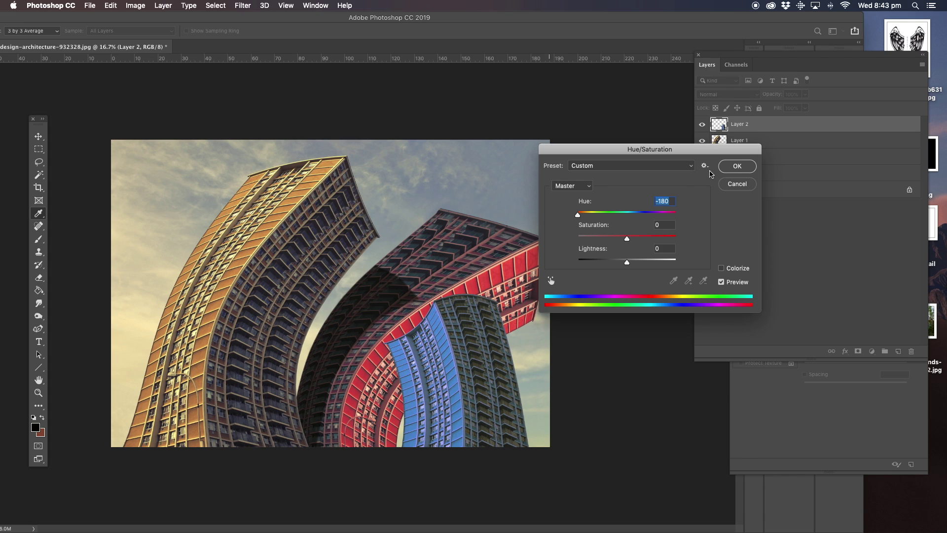
pyautogui.click(732, 170)
pyautogui.press('v')
pyautogui.click(745, 141)
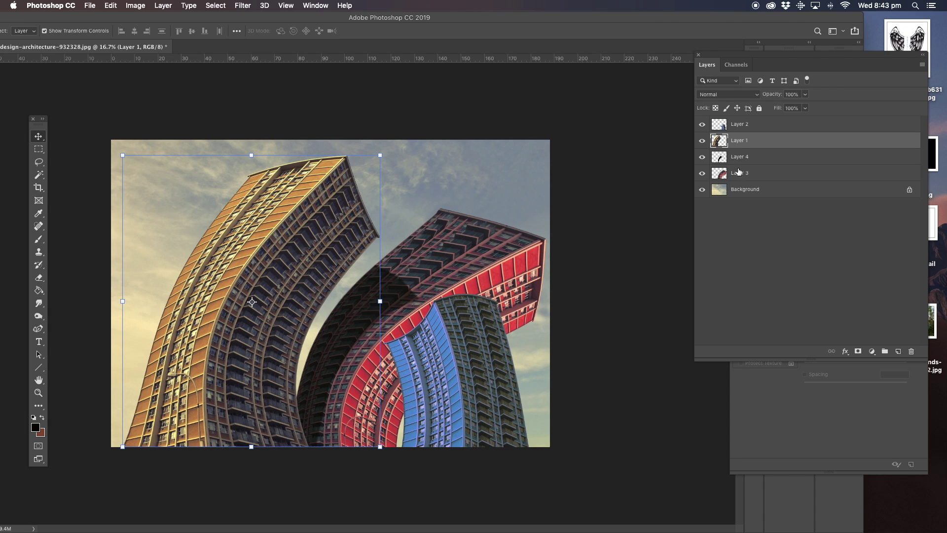
# Duplicate Layer 1 and flip the Layer 1 copy horizontally
pyautogui.rightClick(737, 142)
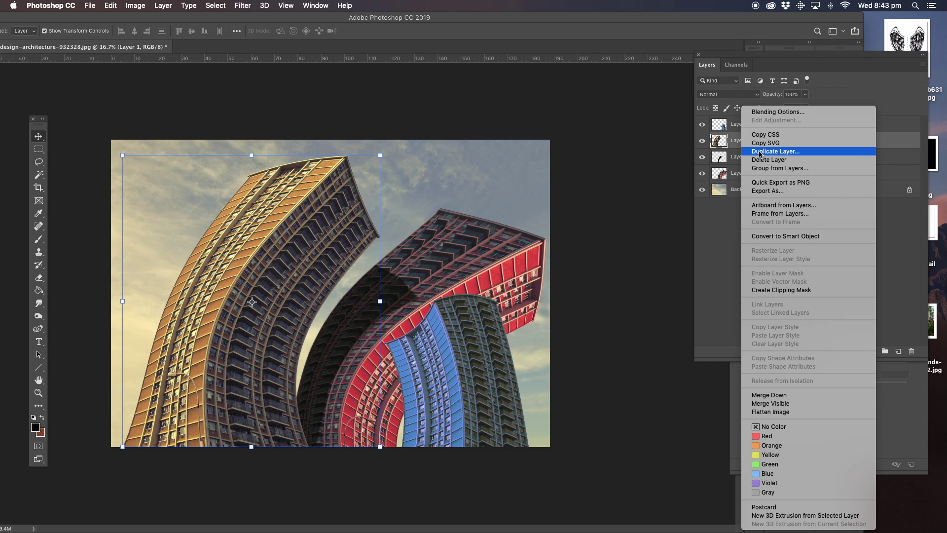
pyautogui.click(762, 151)
pyautogui.click(548, 226)
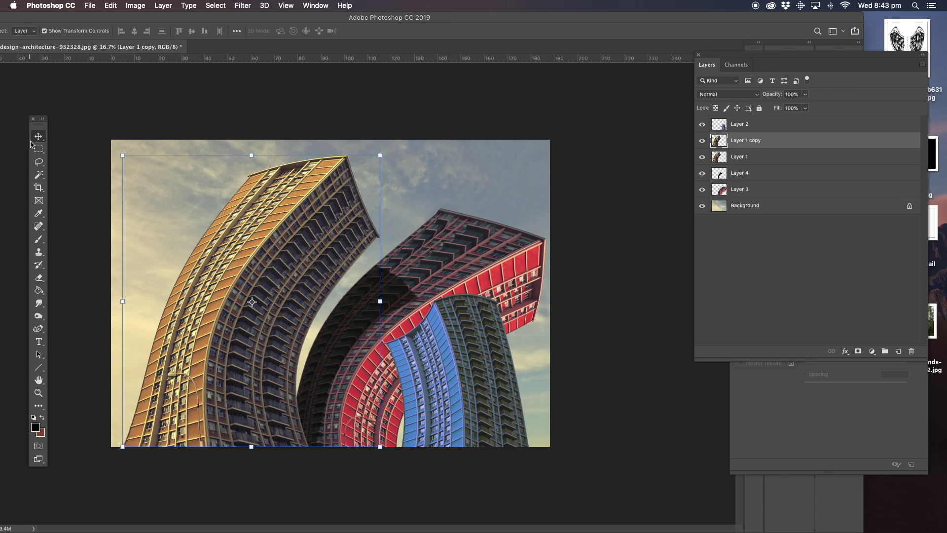
pyautogui.click(110, 6)
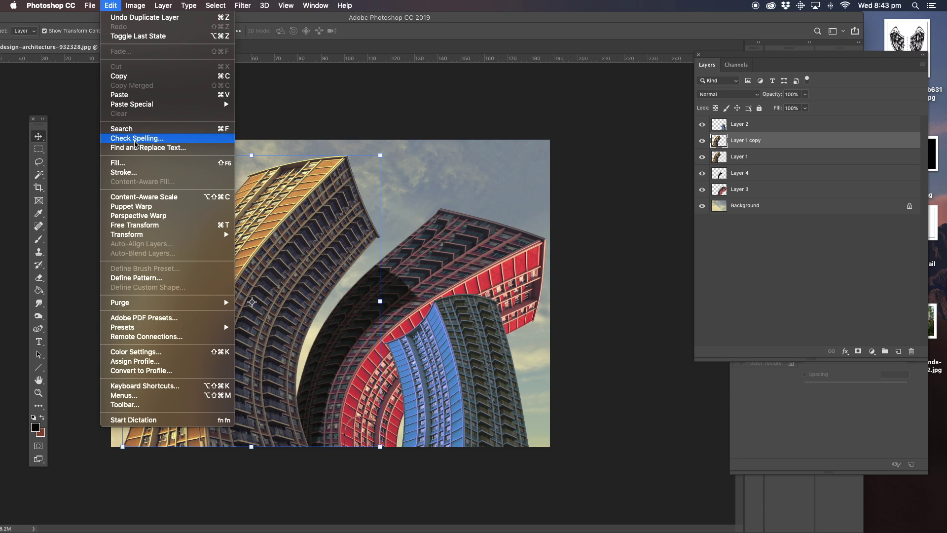
pyautogui.moveTo(135, 236)
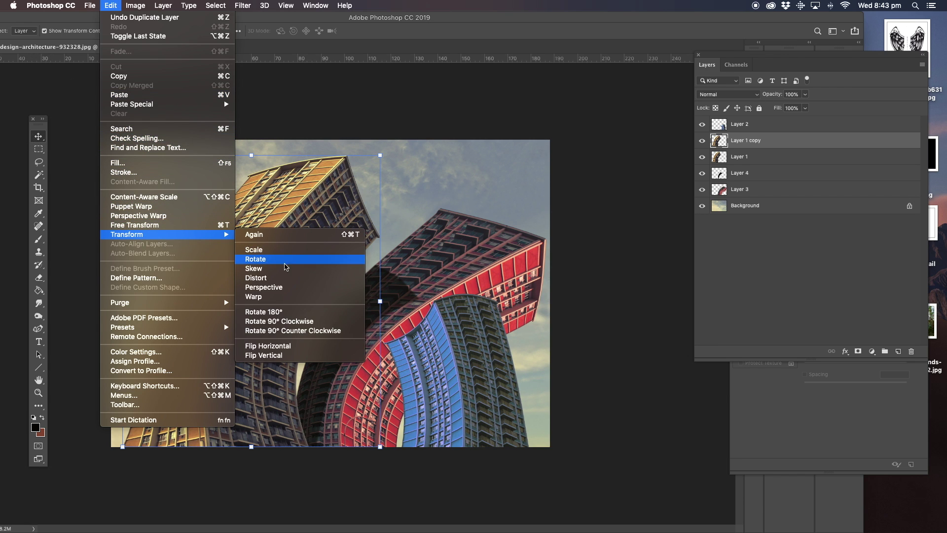
pyautogui.click(266, 346)
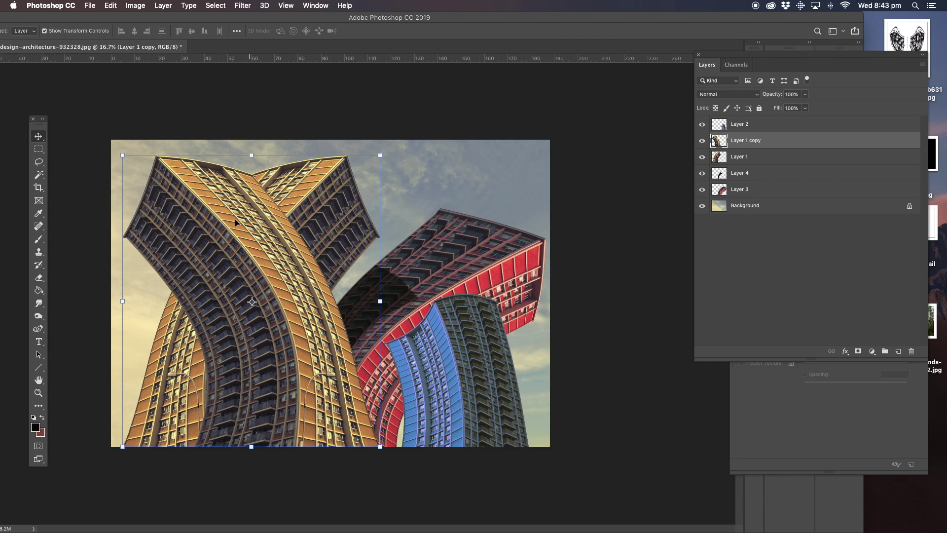
# Move Layer 1 copy just above Background and scale it down to about 88.6%
pyautogui.moveTo(123, 156); pyautogui.dragTo(118, 141)
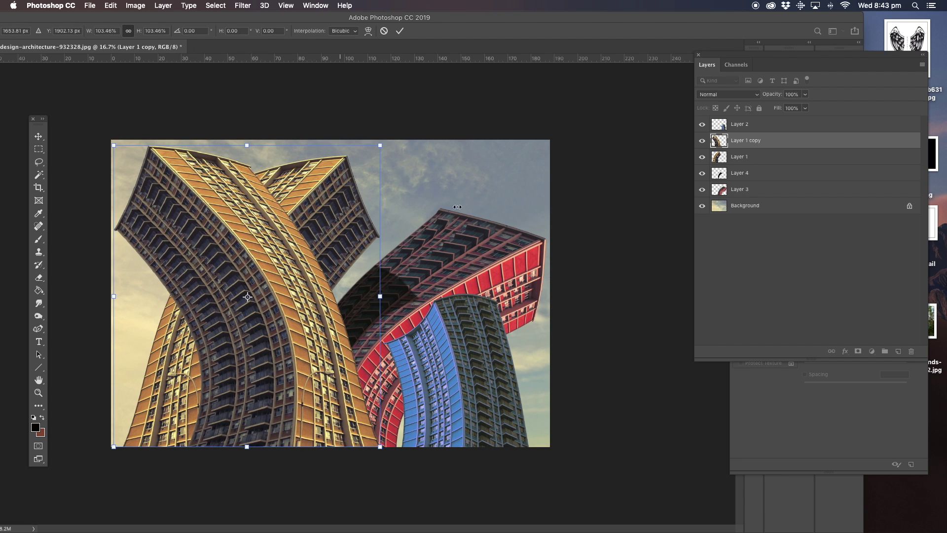
pyautogui.press('Escape')
pyautogui.moveTo(743, 141); pyautogui.dragTo(742, 174)
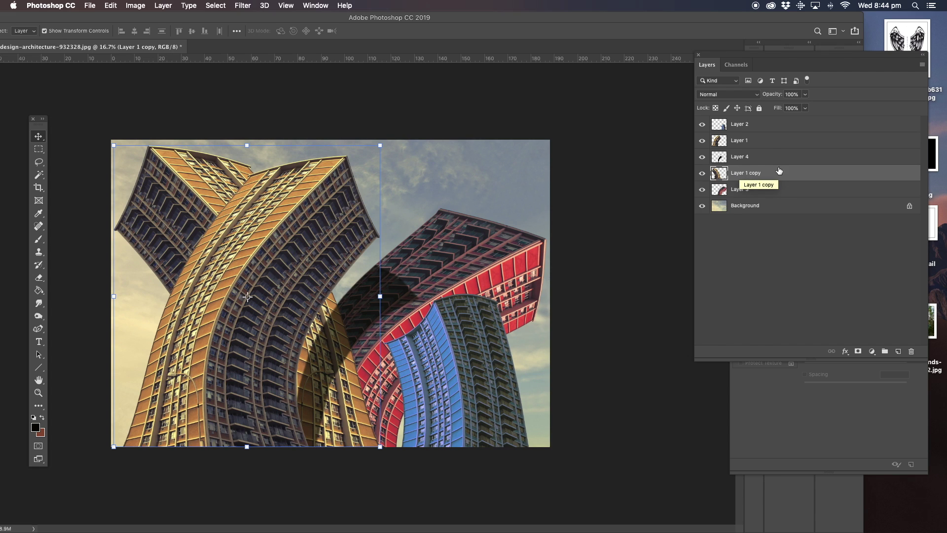
pyautogui.moveTo(738, 176); pyautogui.dragTo(761, 155)
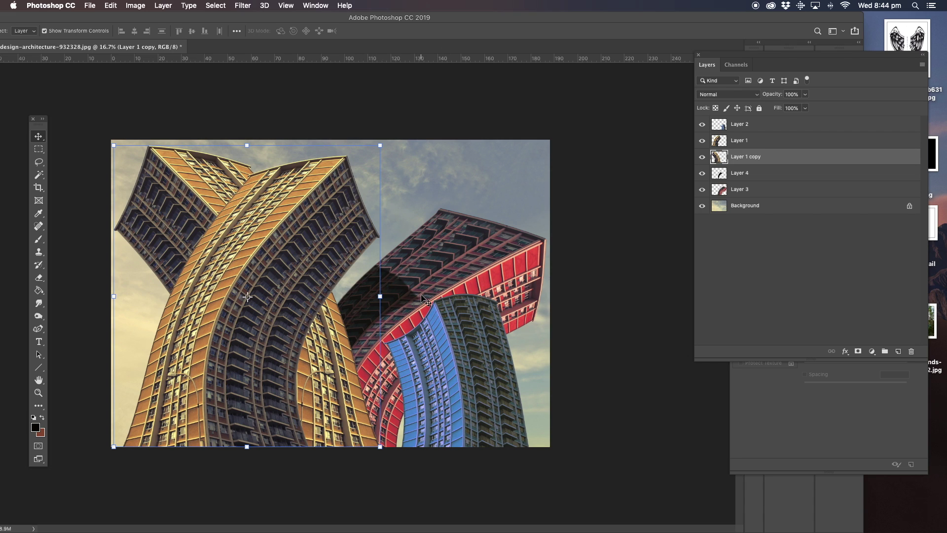
pyautogui.moveTo(736, 158); pyautogui.dragTo(738, 197)
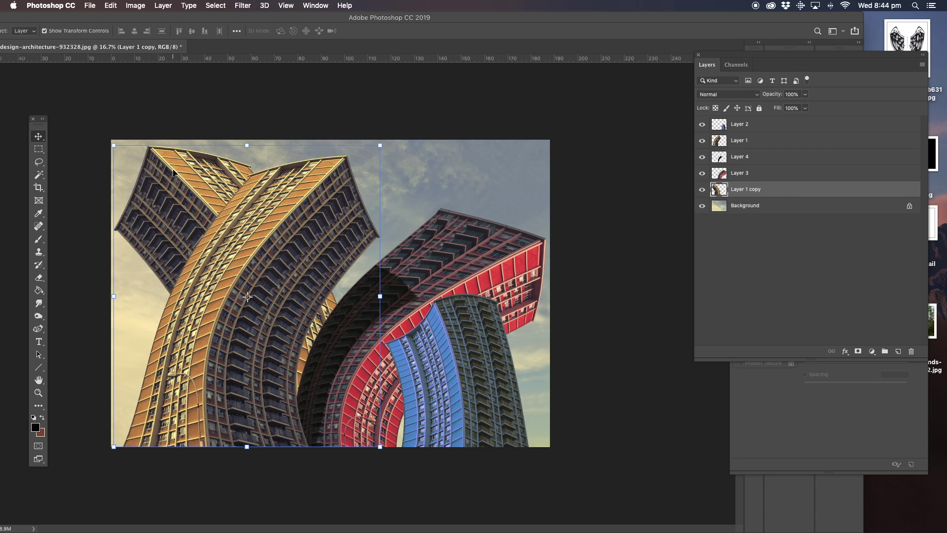
pyautogui.moveTo(114, 146); pyautogui.dragTo(162, 183)
pyautogui.click(39, 162)
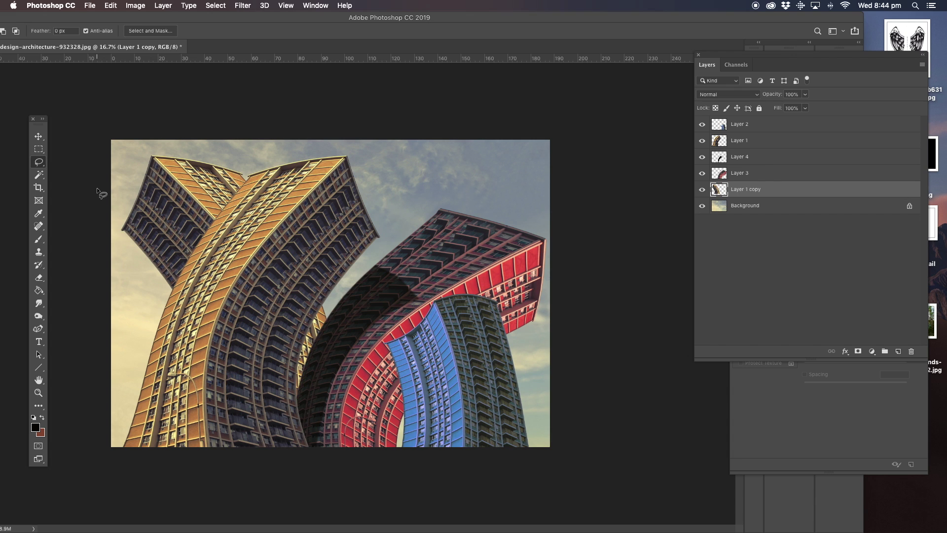
pyautogui.click(39, 393)
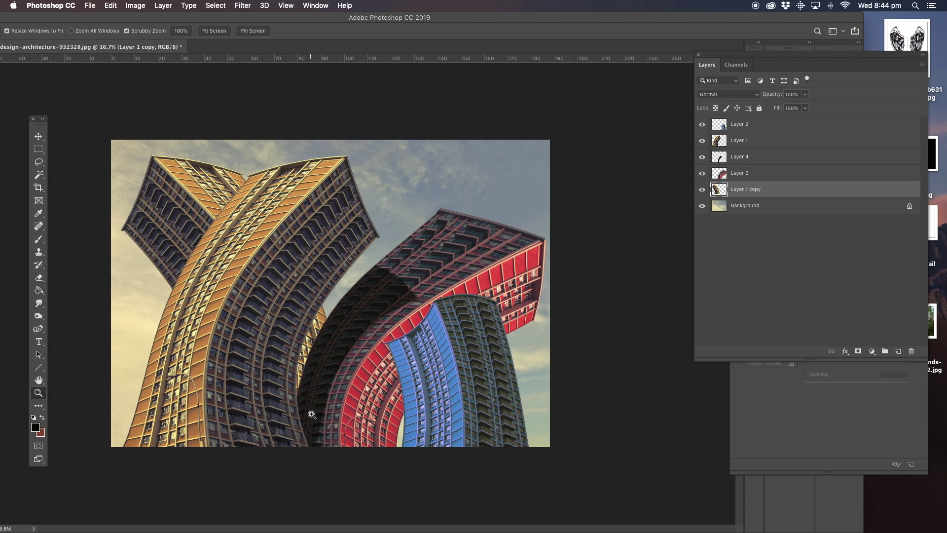
pyautogui.click(744, 174)
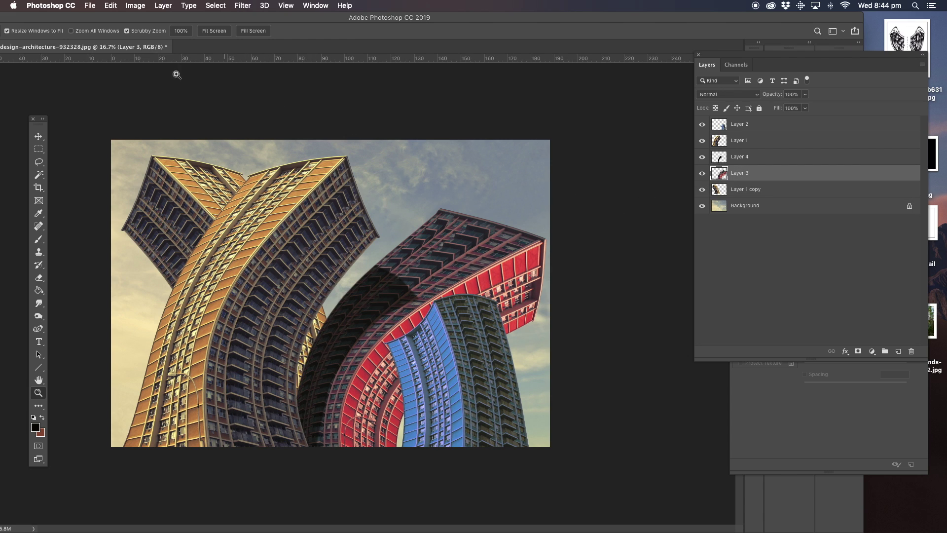
pyautogui.click(111, 6)
pyautogui.moveTo(185, 235)
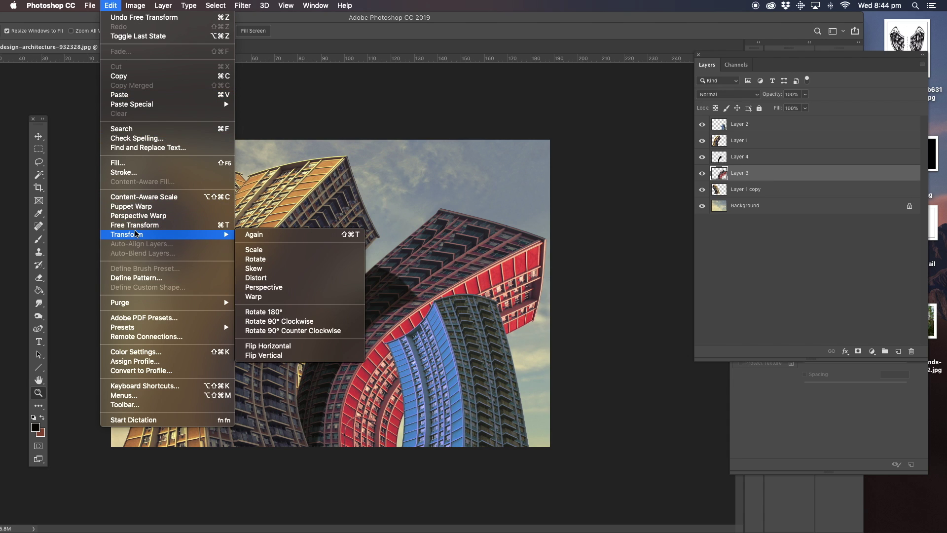
pyautogui.click(276, 345)
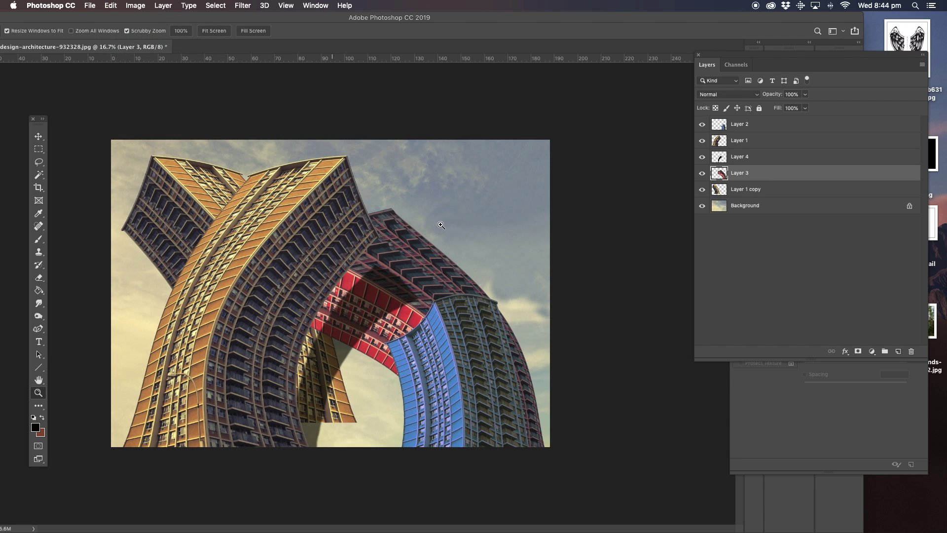
pyautogui.press('super+z')
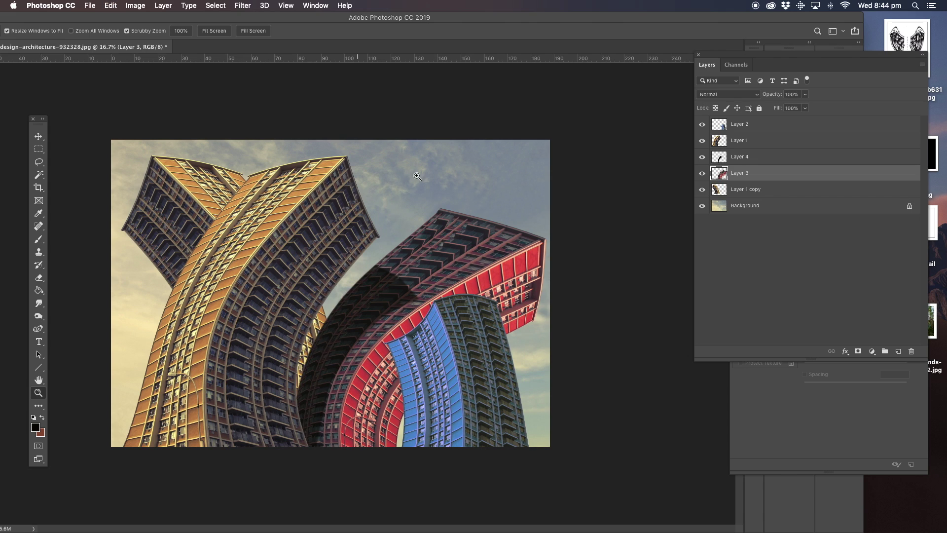